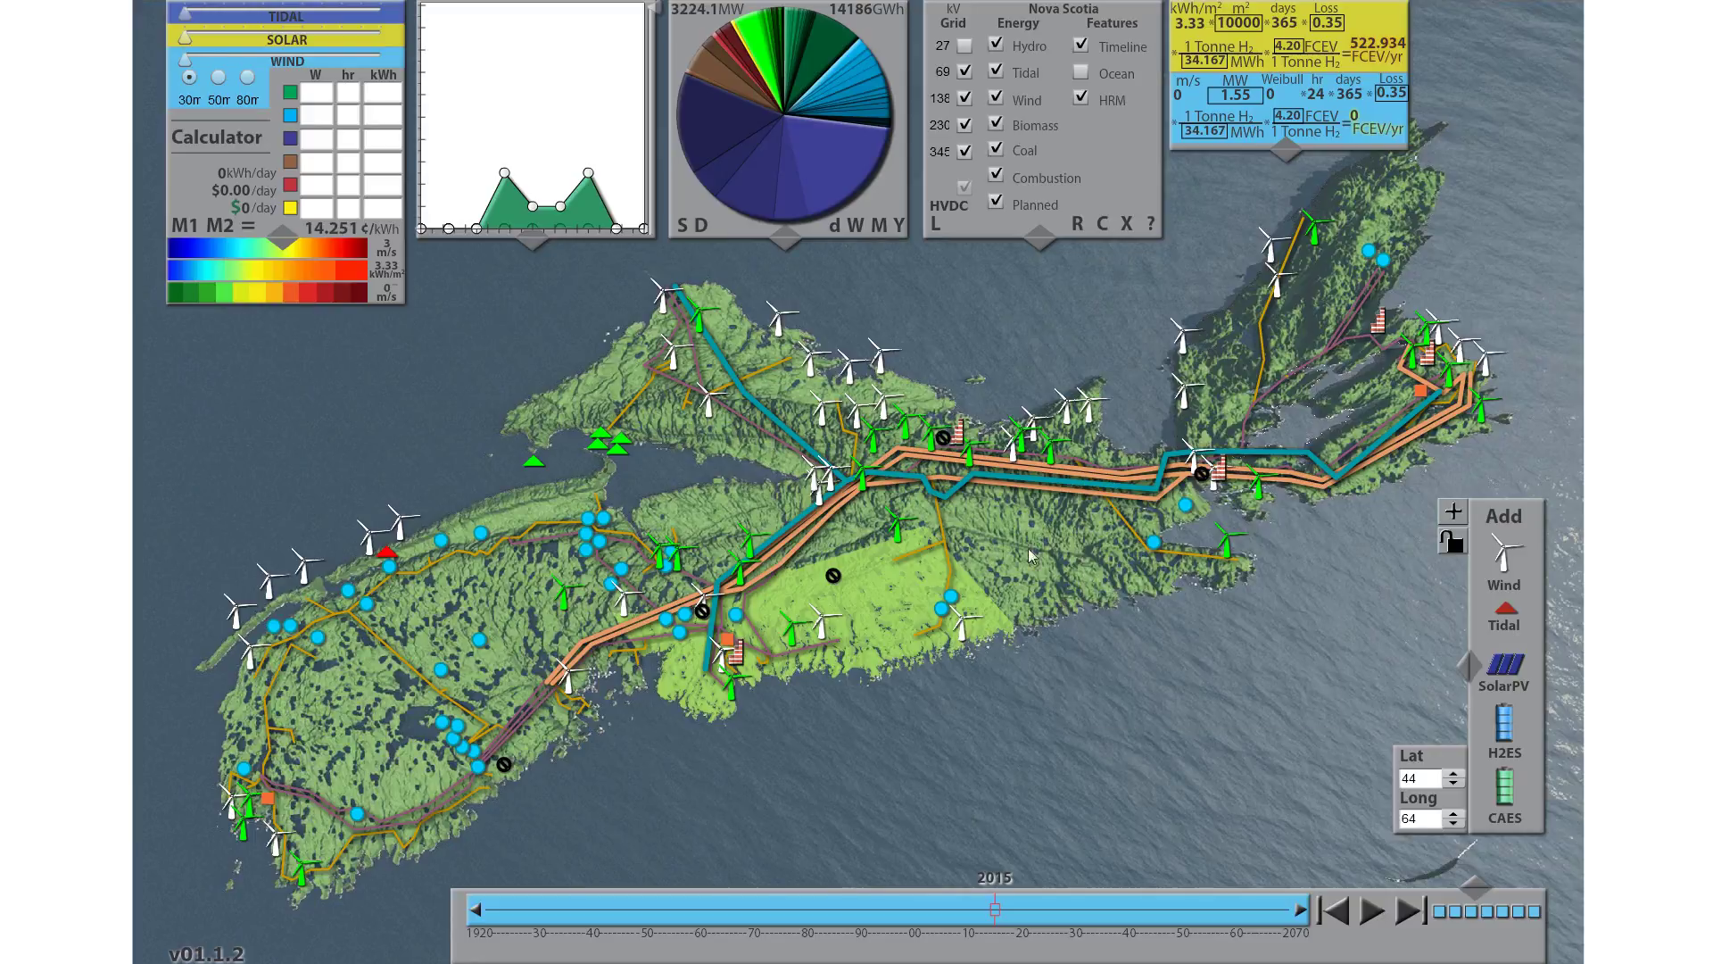
Read the turbine info cards and open the Pubnico Point wind farm detail map (30.6 MW, 17 Vestas V80)
mouse_move(962, 639)
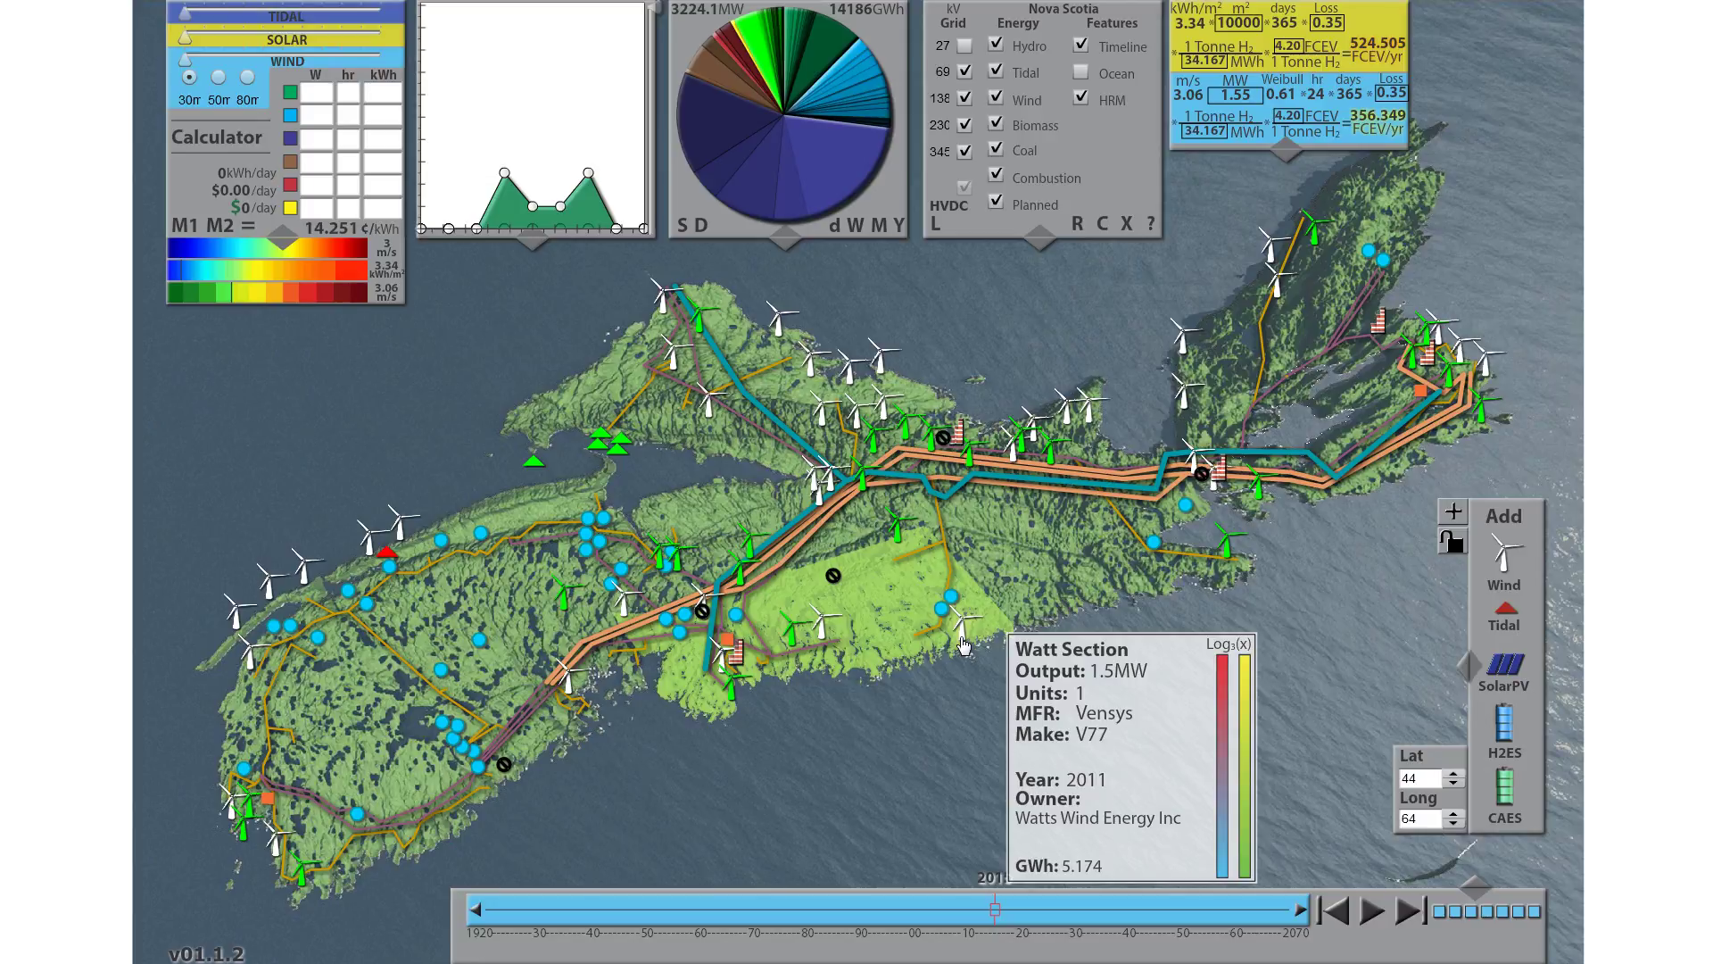
mouse_move(280, 841)
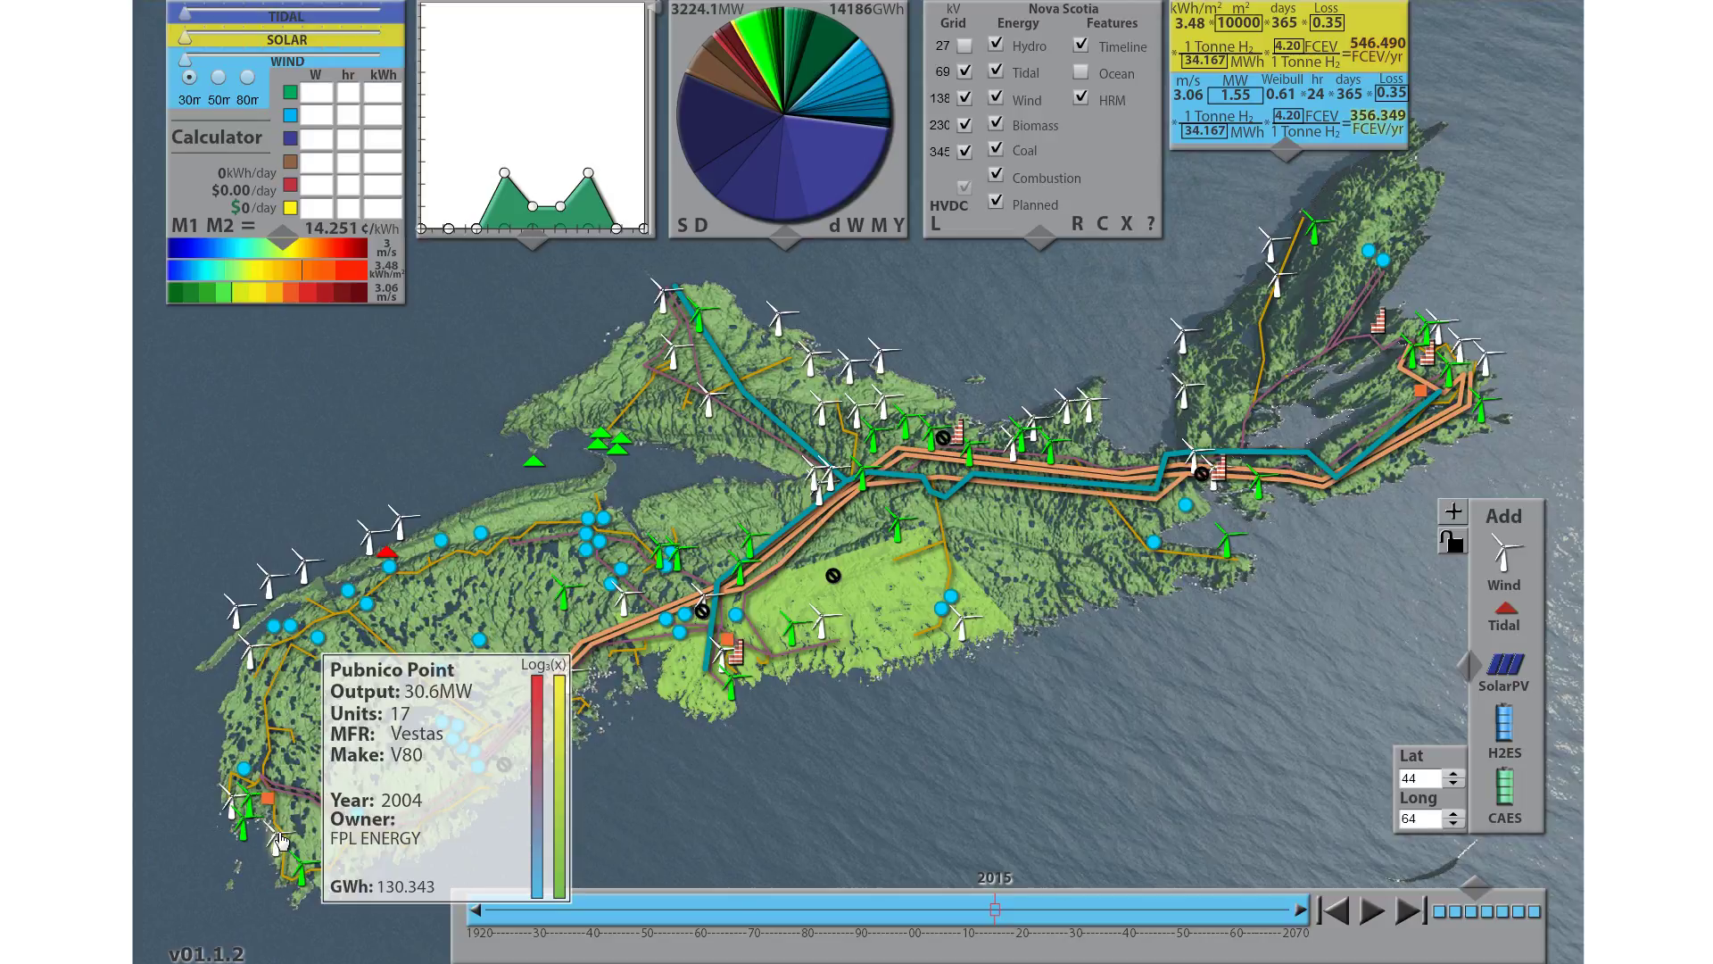
left_click(280, 841)
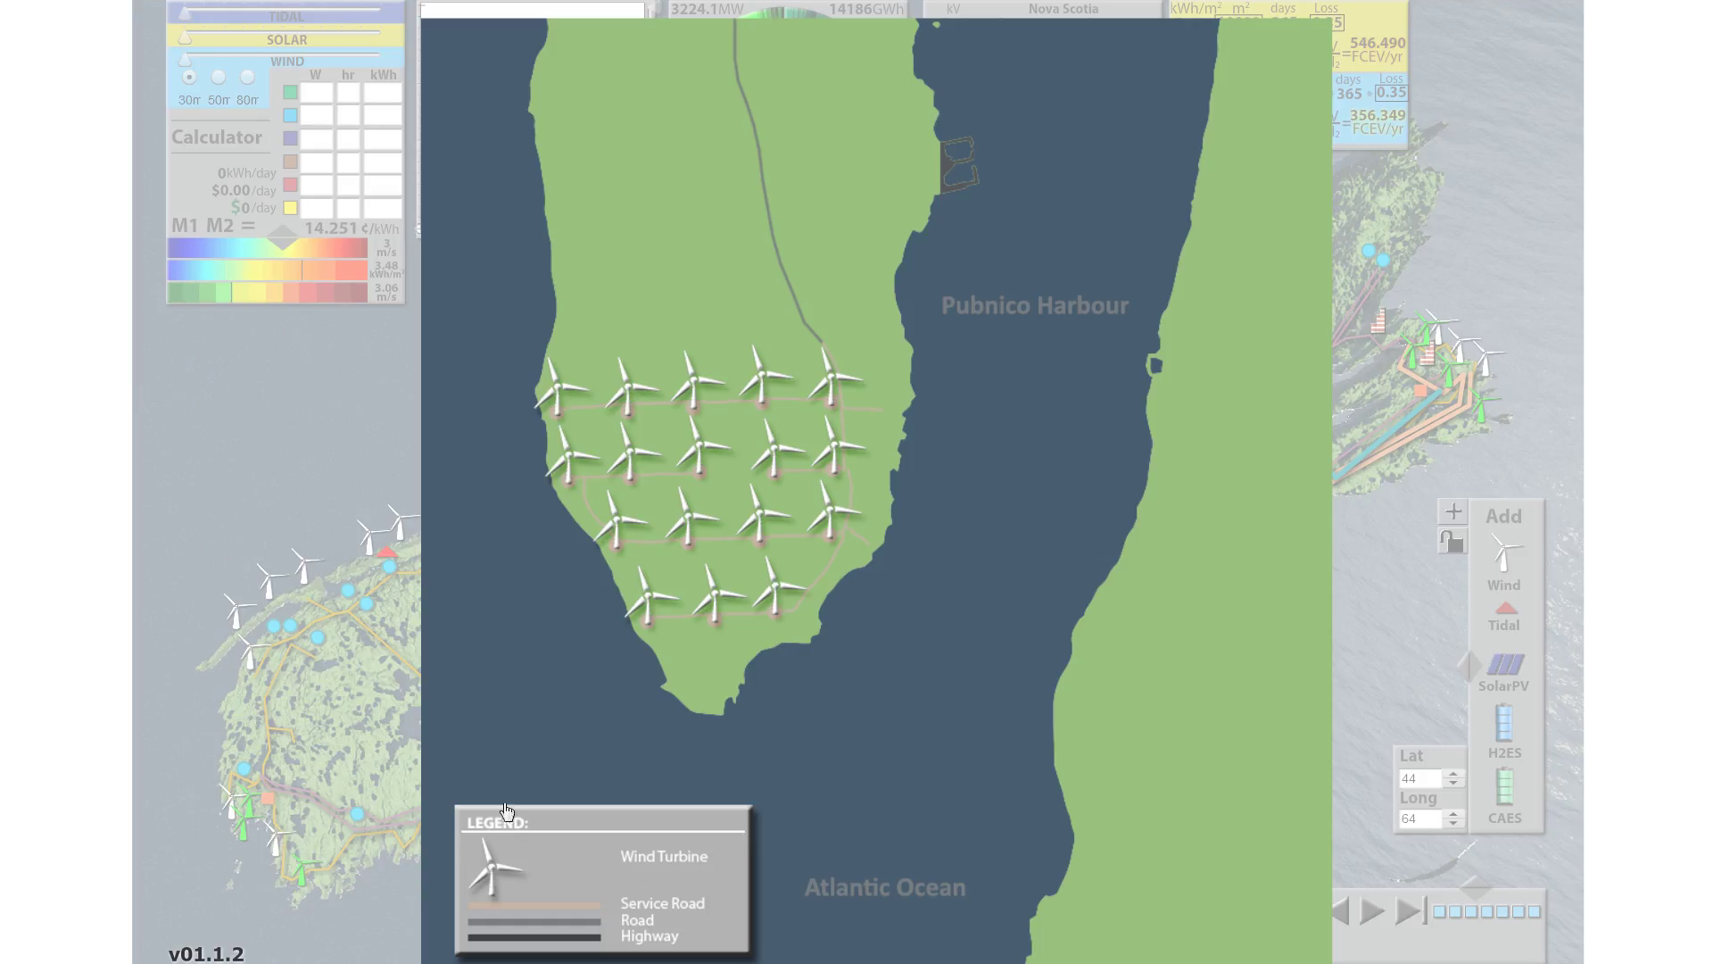
Close the Pubnico detail map to return to the 2017 province view with the Maritime Link
left_click(949, 740)
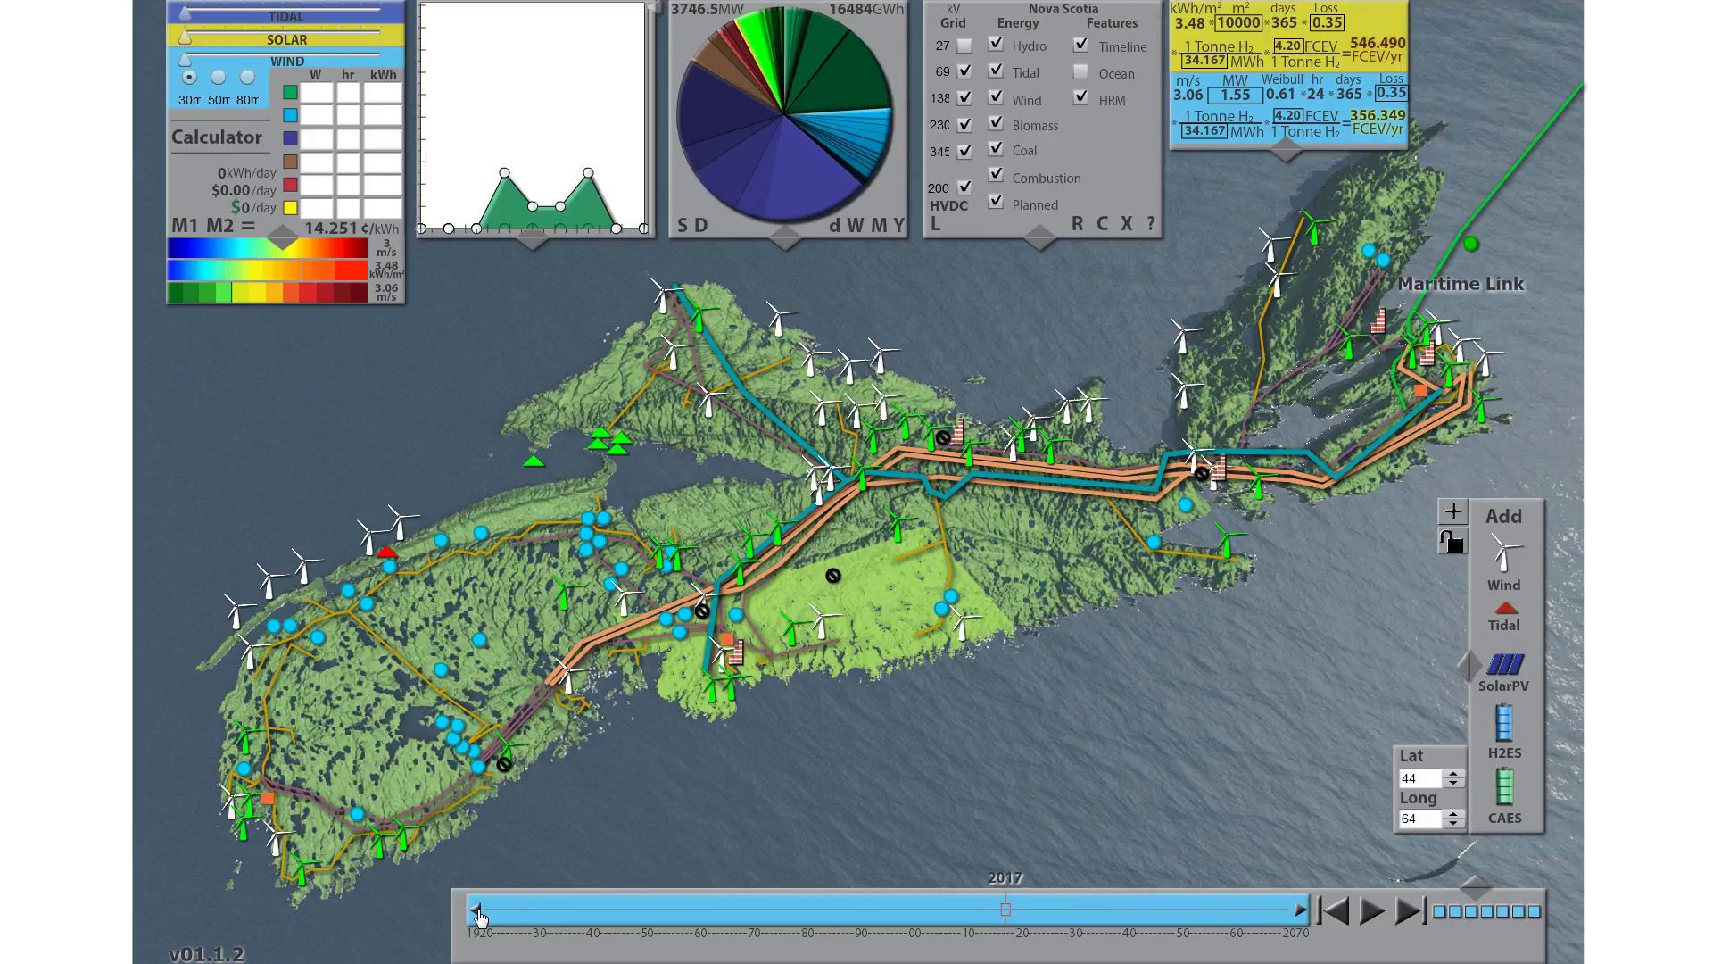
Replay the timeline from the start, pause at 1967, then advance it to 2009 (2639.7 MW)
left_click(1339, 911)
left_click(1372, 912)
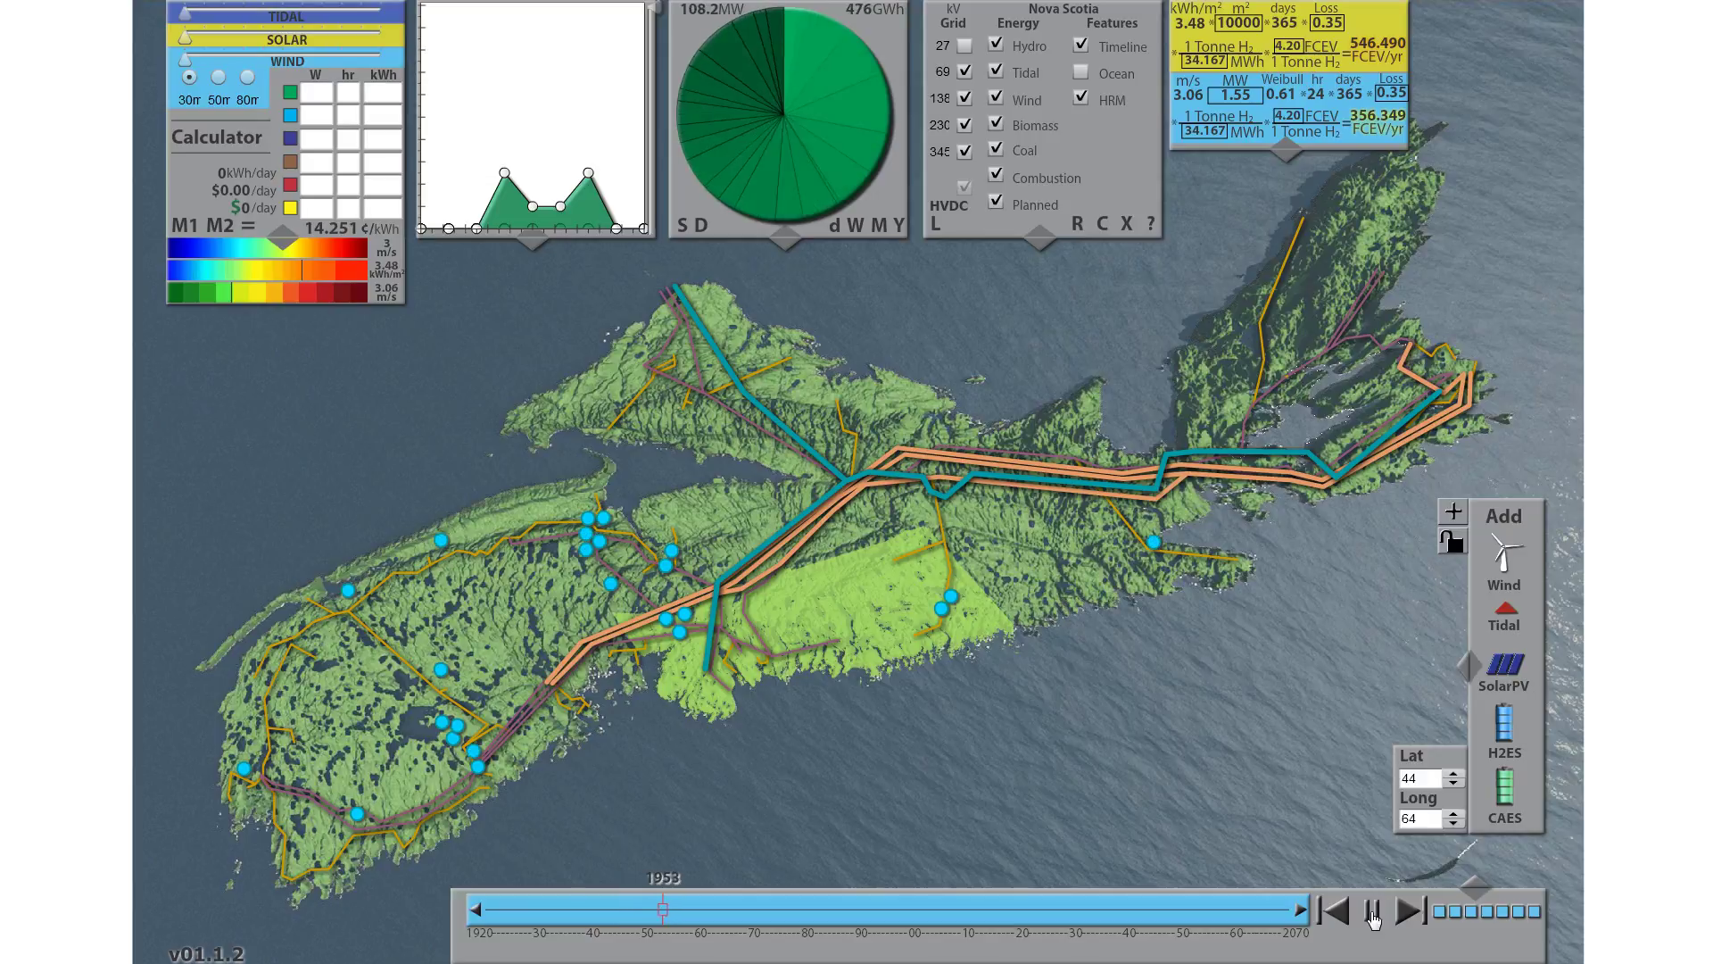
left_click(1373, 912)
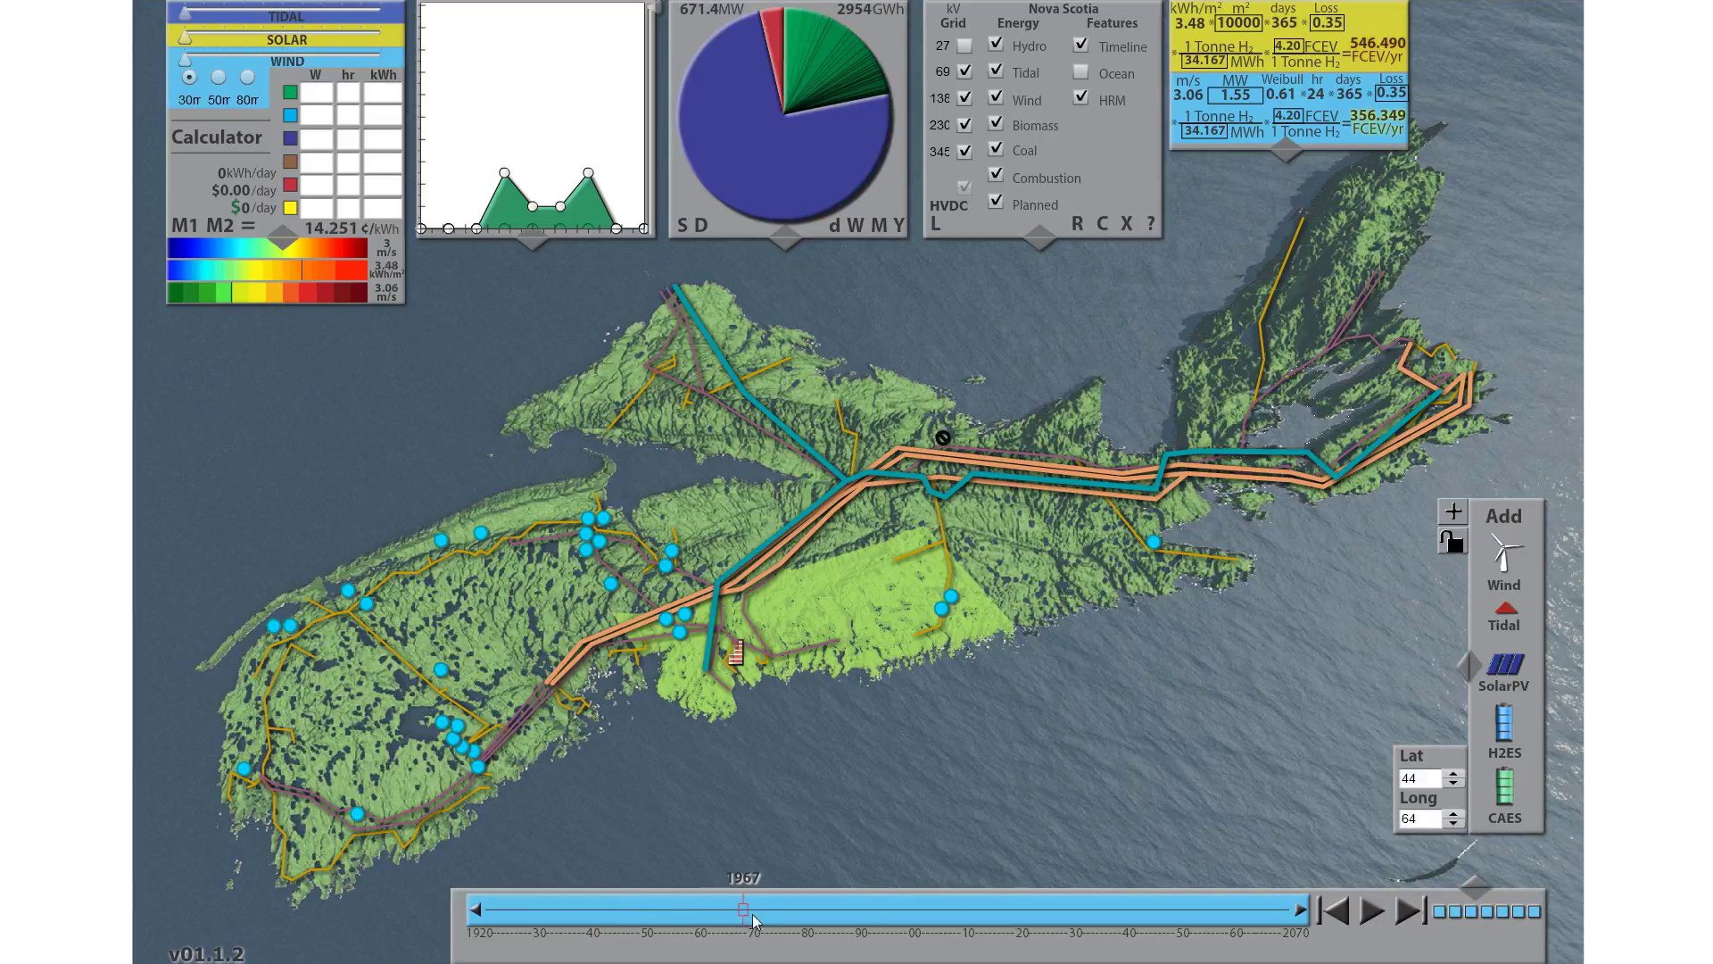
left_click_drag(745, 919, 963, 919)
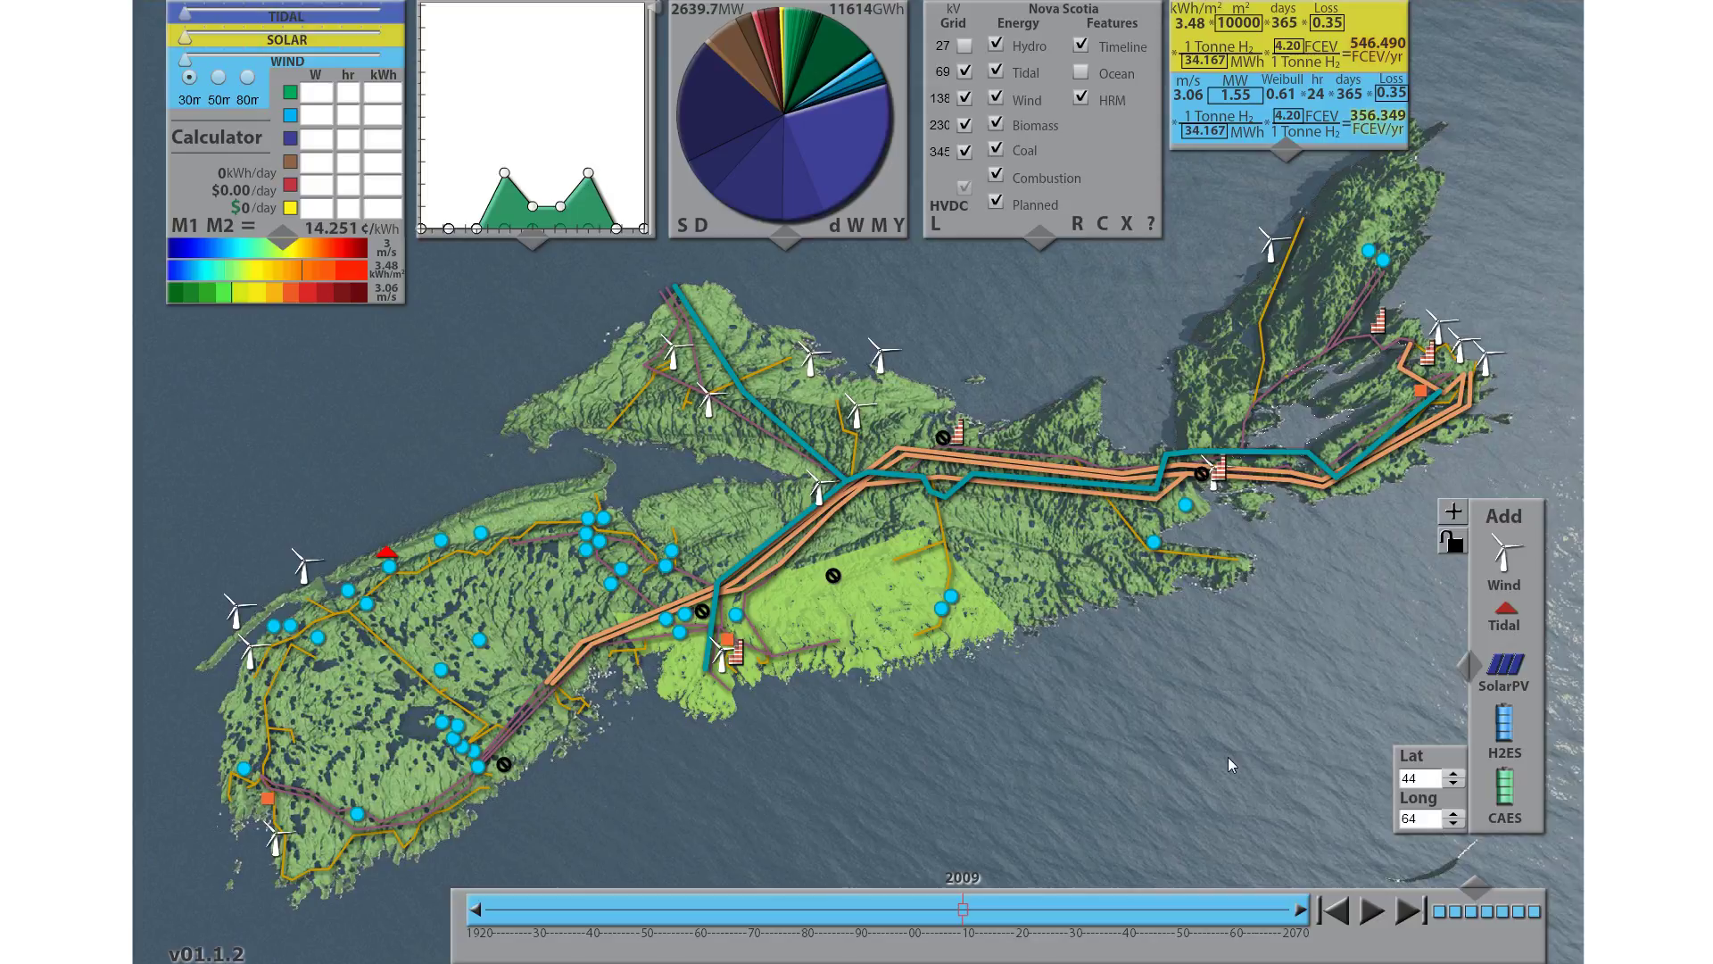
Show the wind-resource colour overlay across the province
left_click_drag(186, 61, 396, 61)
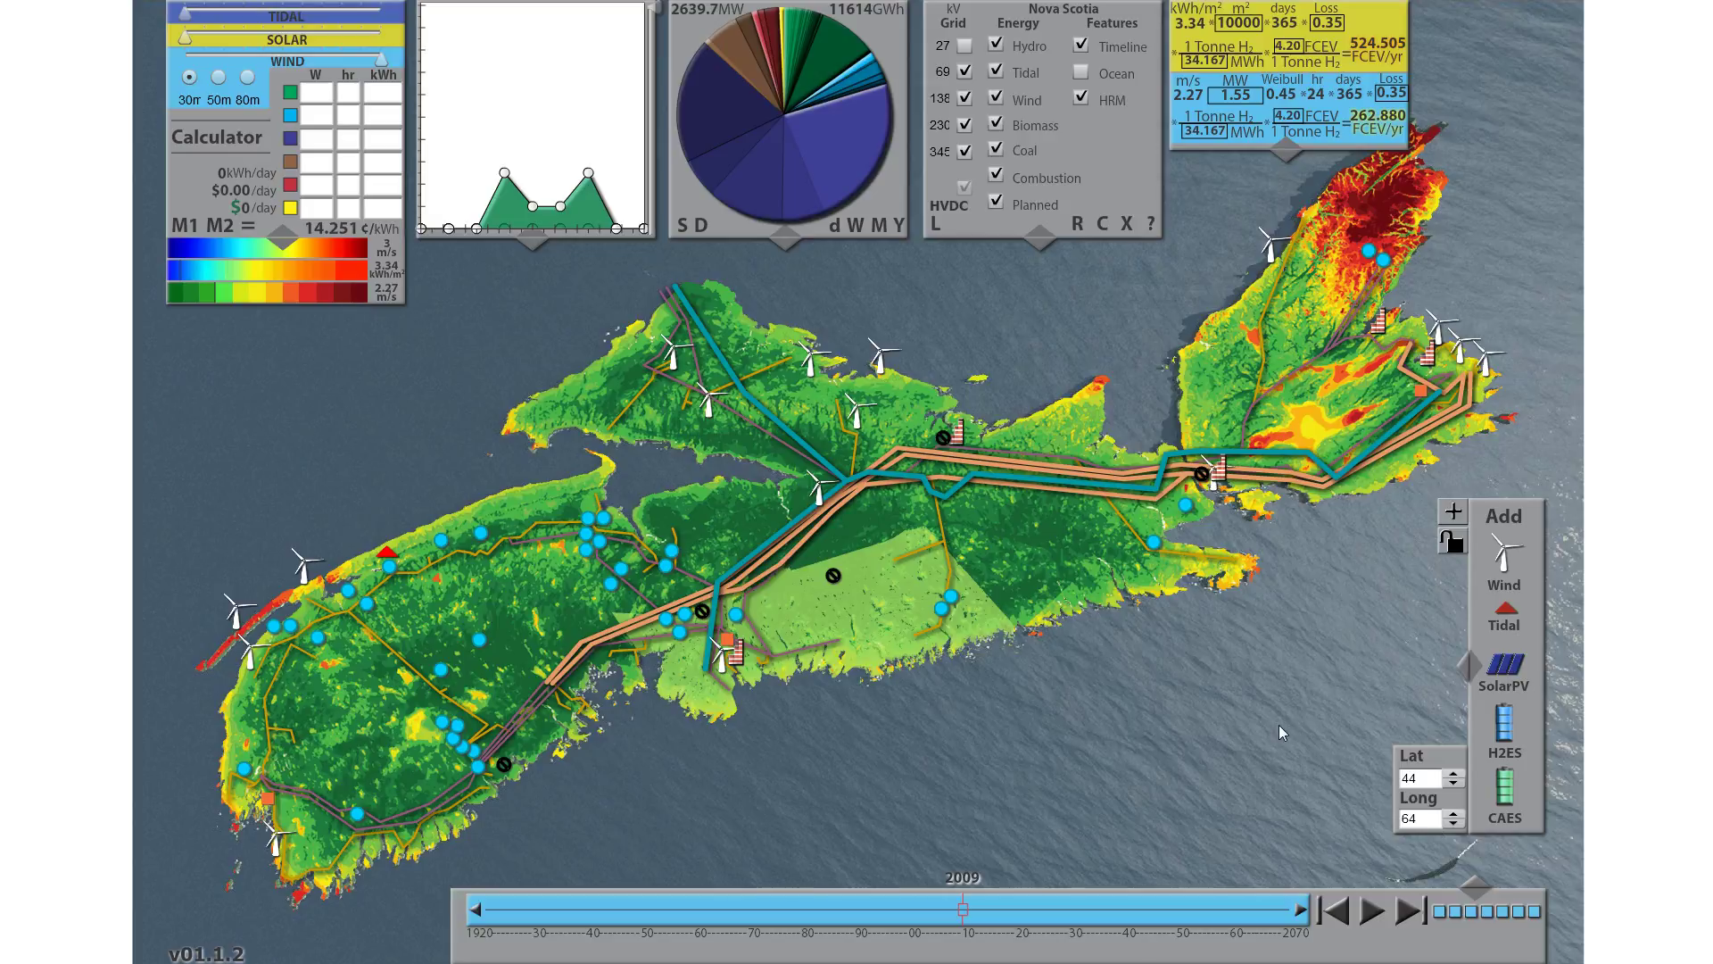
Place a new wind turbine in northern Cape Breton at Lat 46.69, Long 60.72
left_click_drag(1504, 557, 1384, 205)
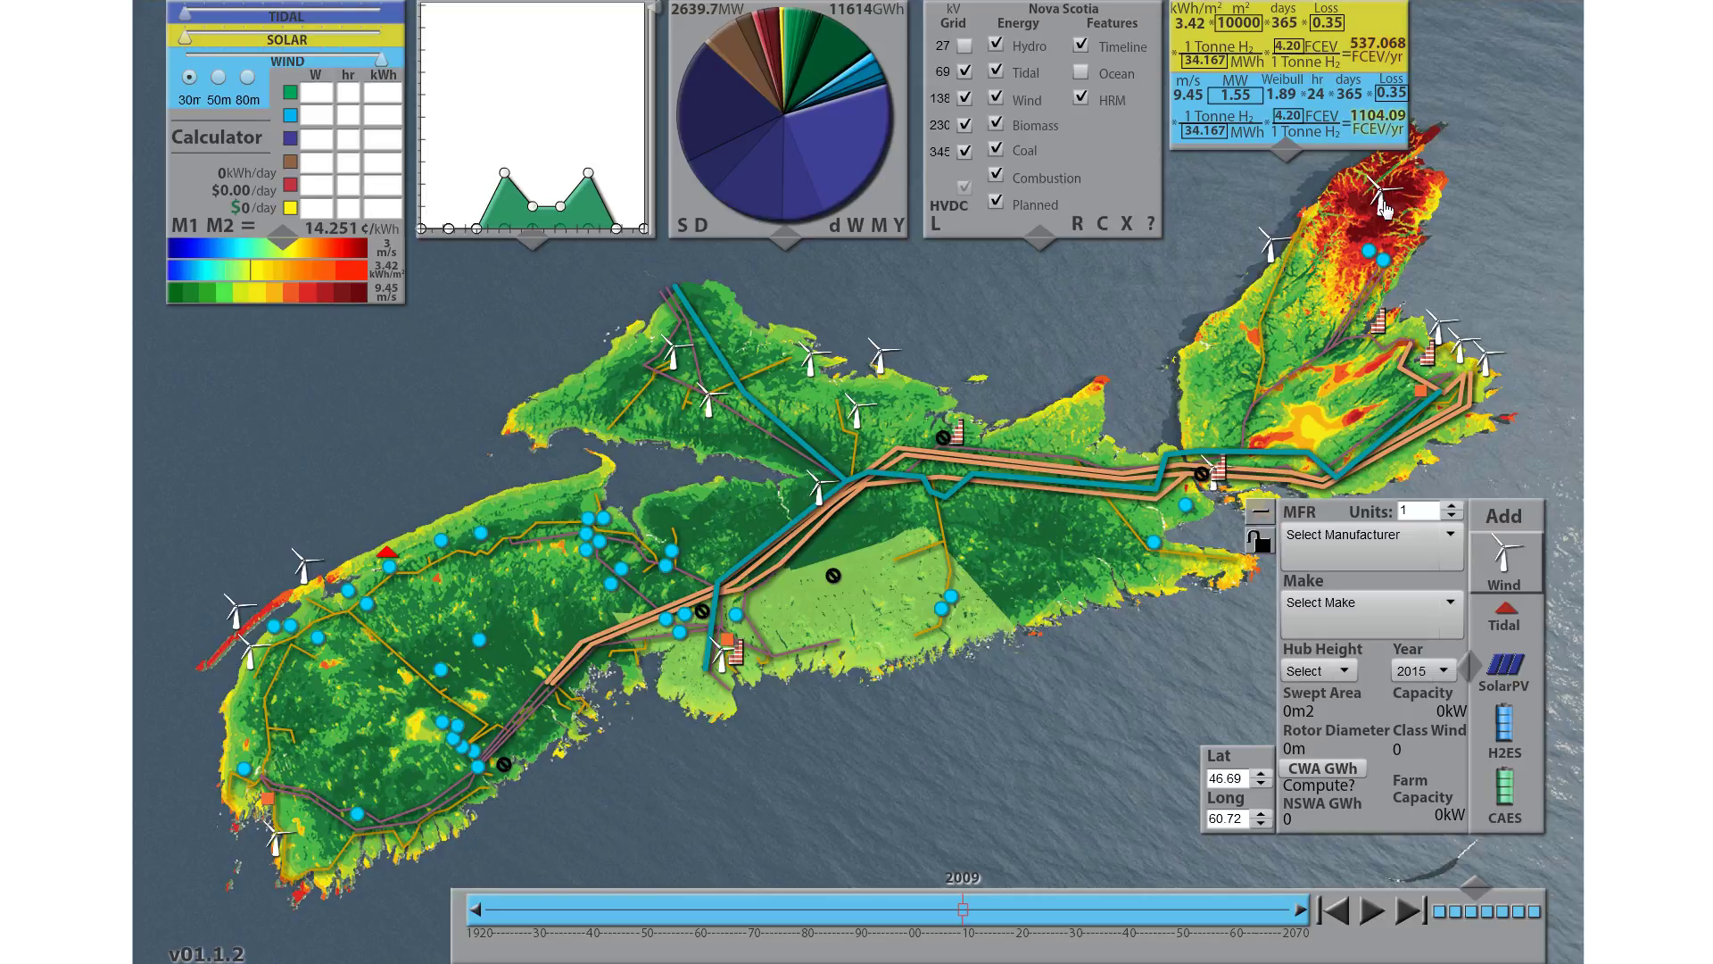
Specify the turbine as Accona AW-116/3000, 120 m hub height, 3 MW, and compute its CWA energy
left_click(1396, 540)
left_click(1362, 624)
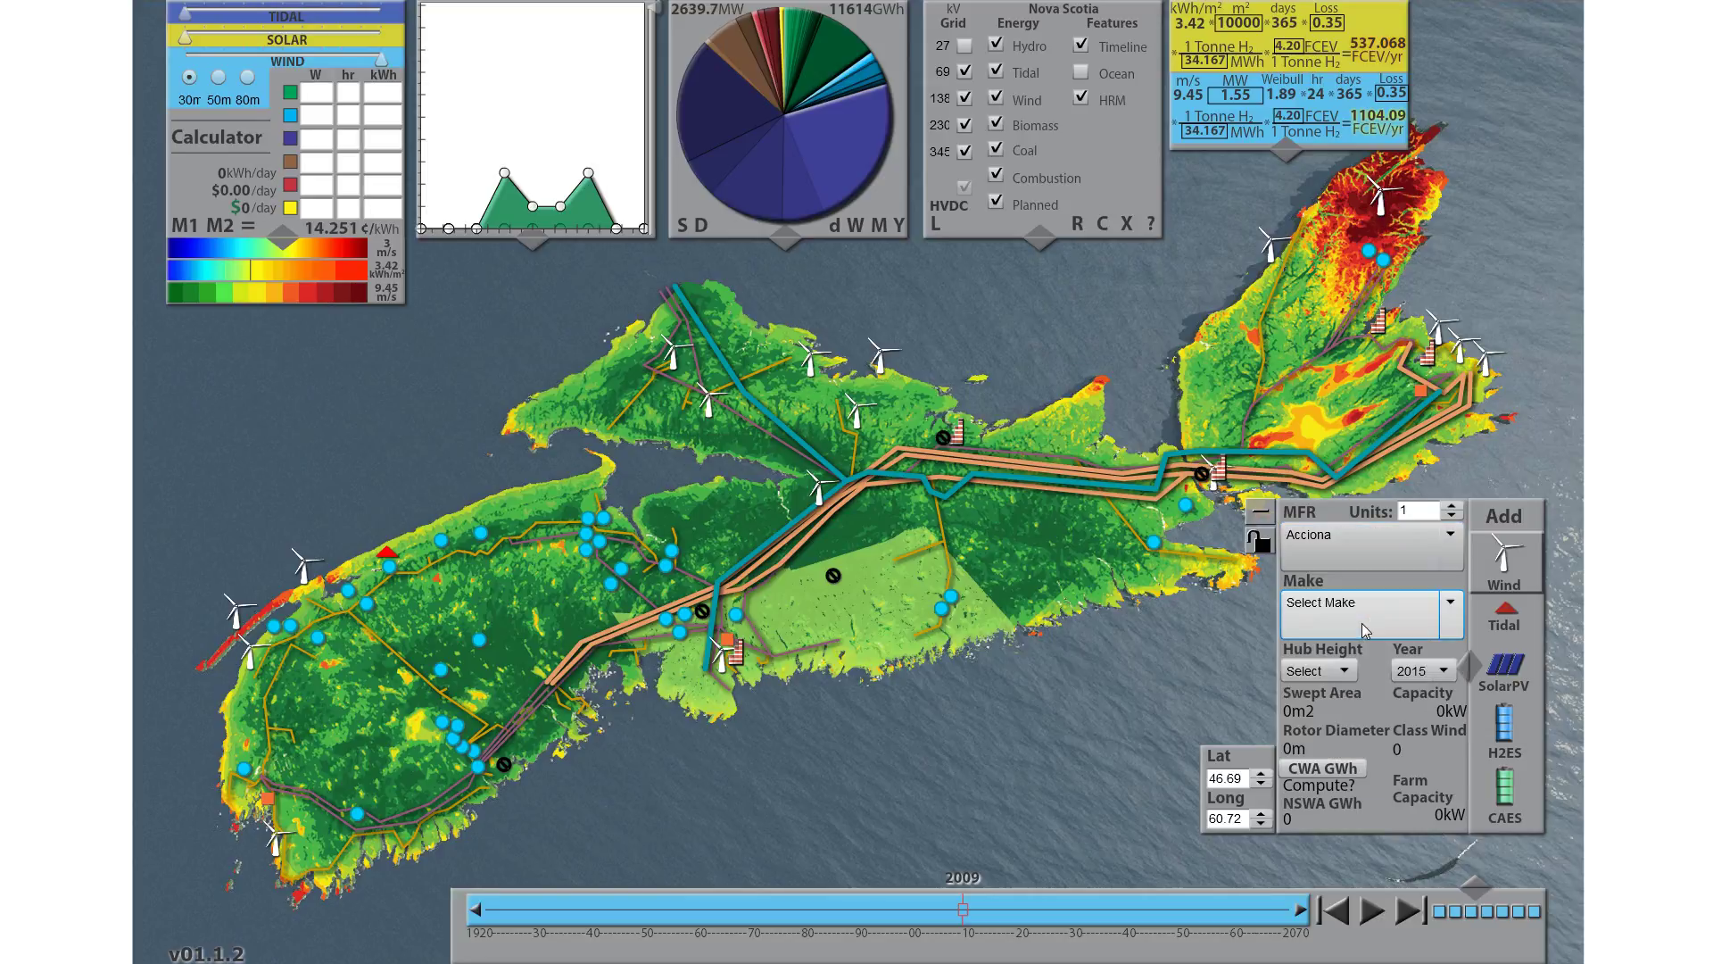
left_click(1351, 620)
left_click(1339, 767)
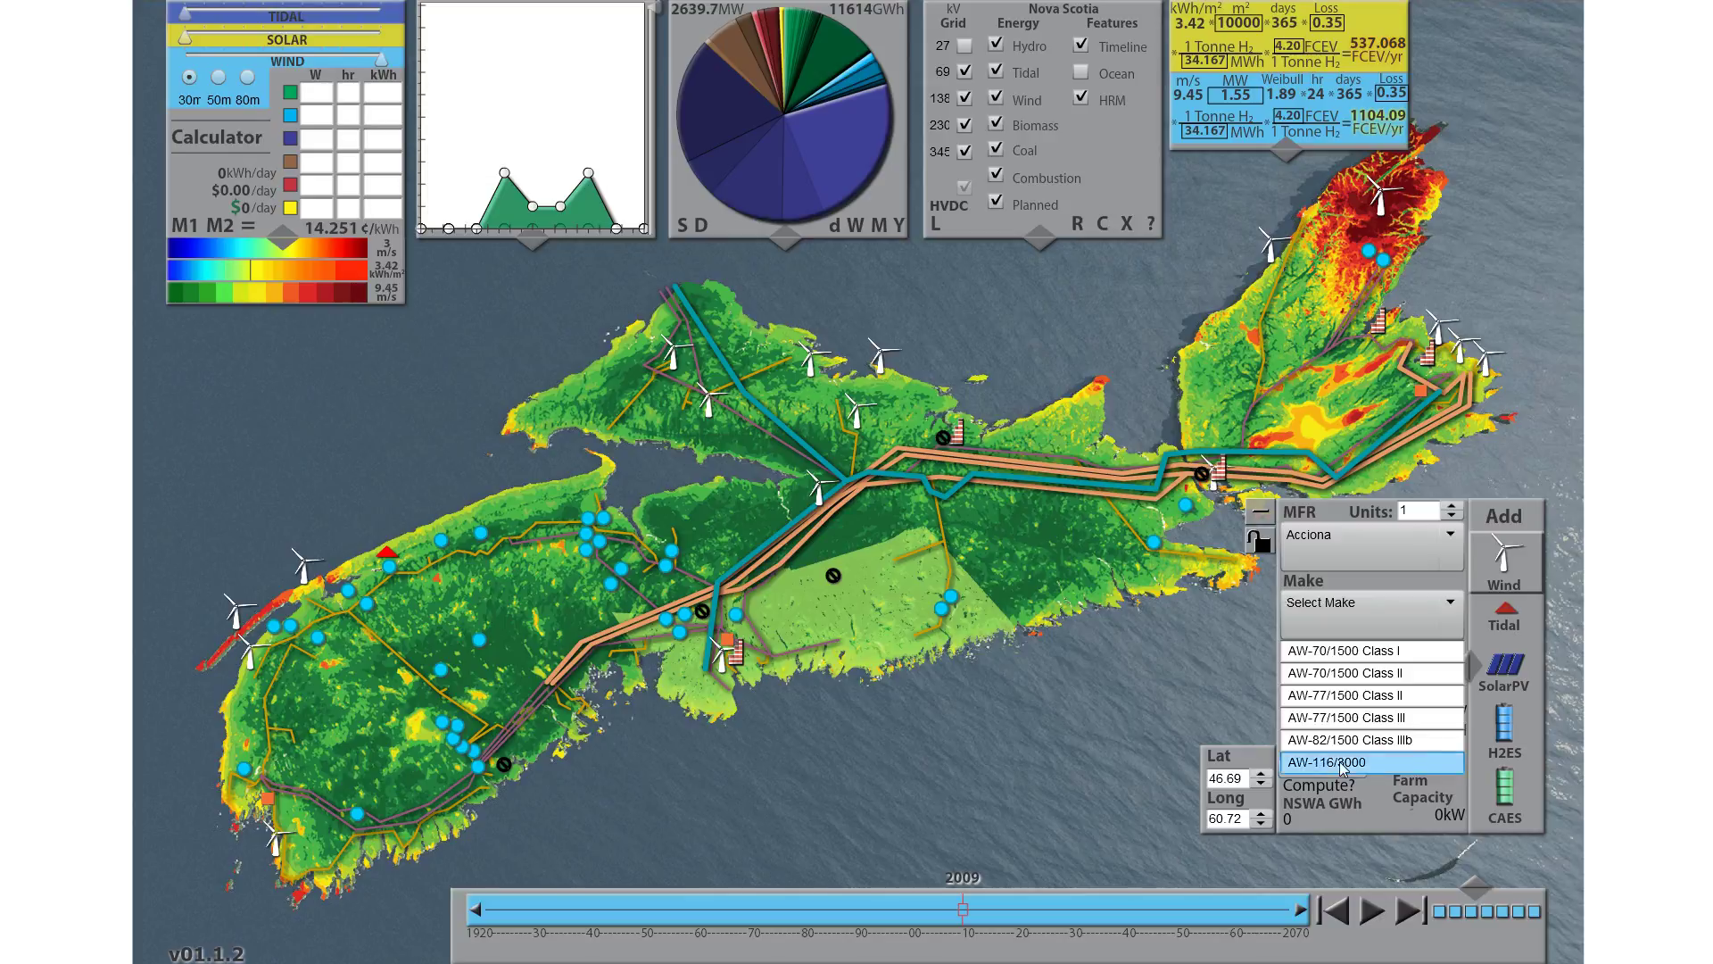
left_click(1318, 670)
left_click(1328, 739)
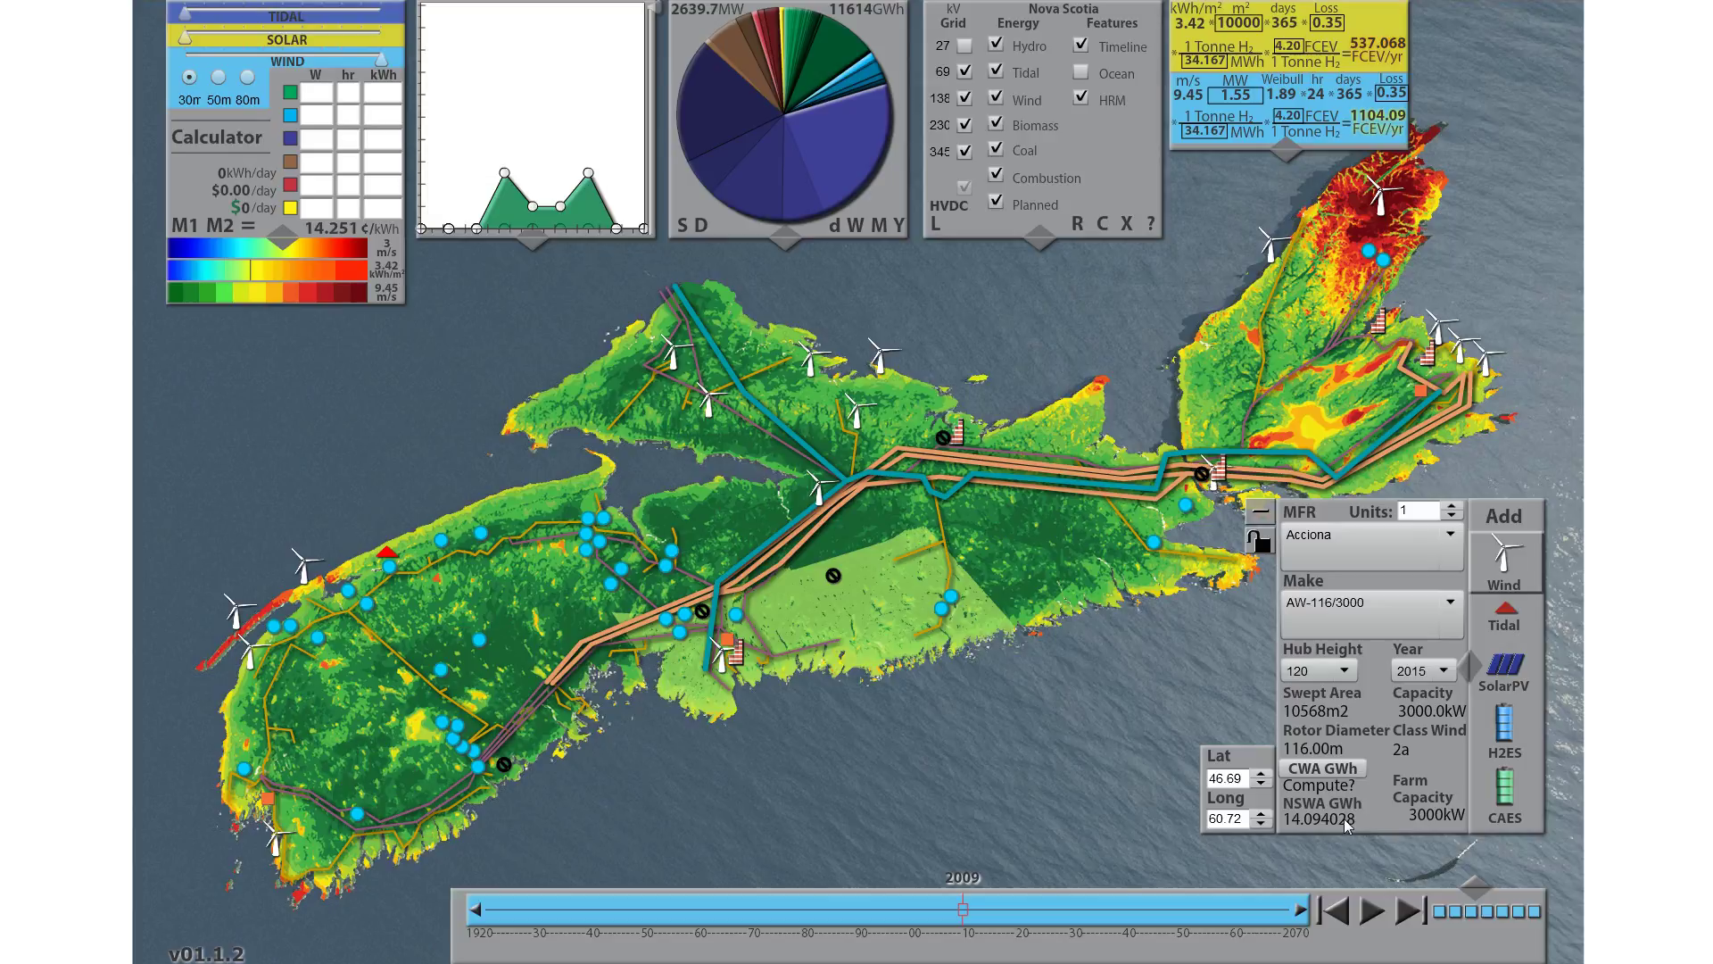
left_click(1349, 772)
type("3")
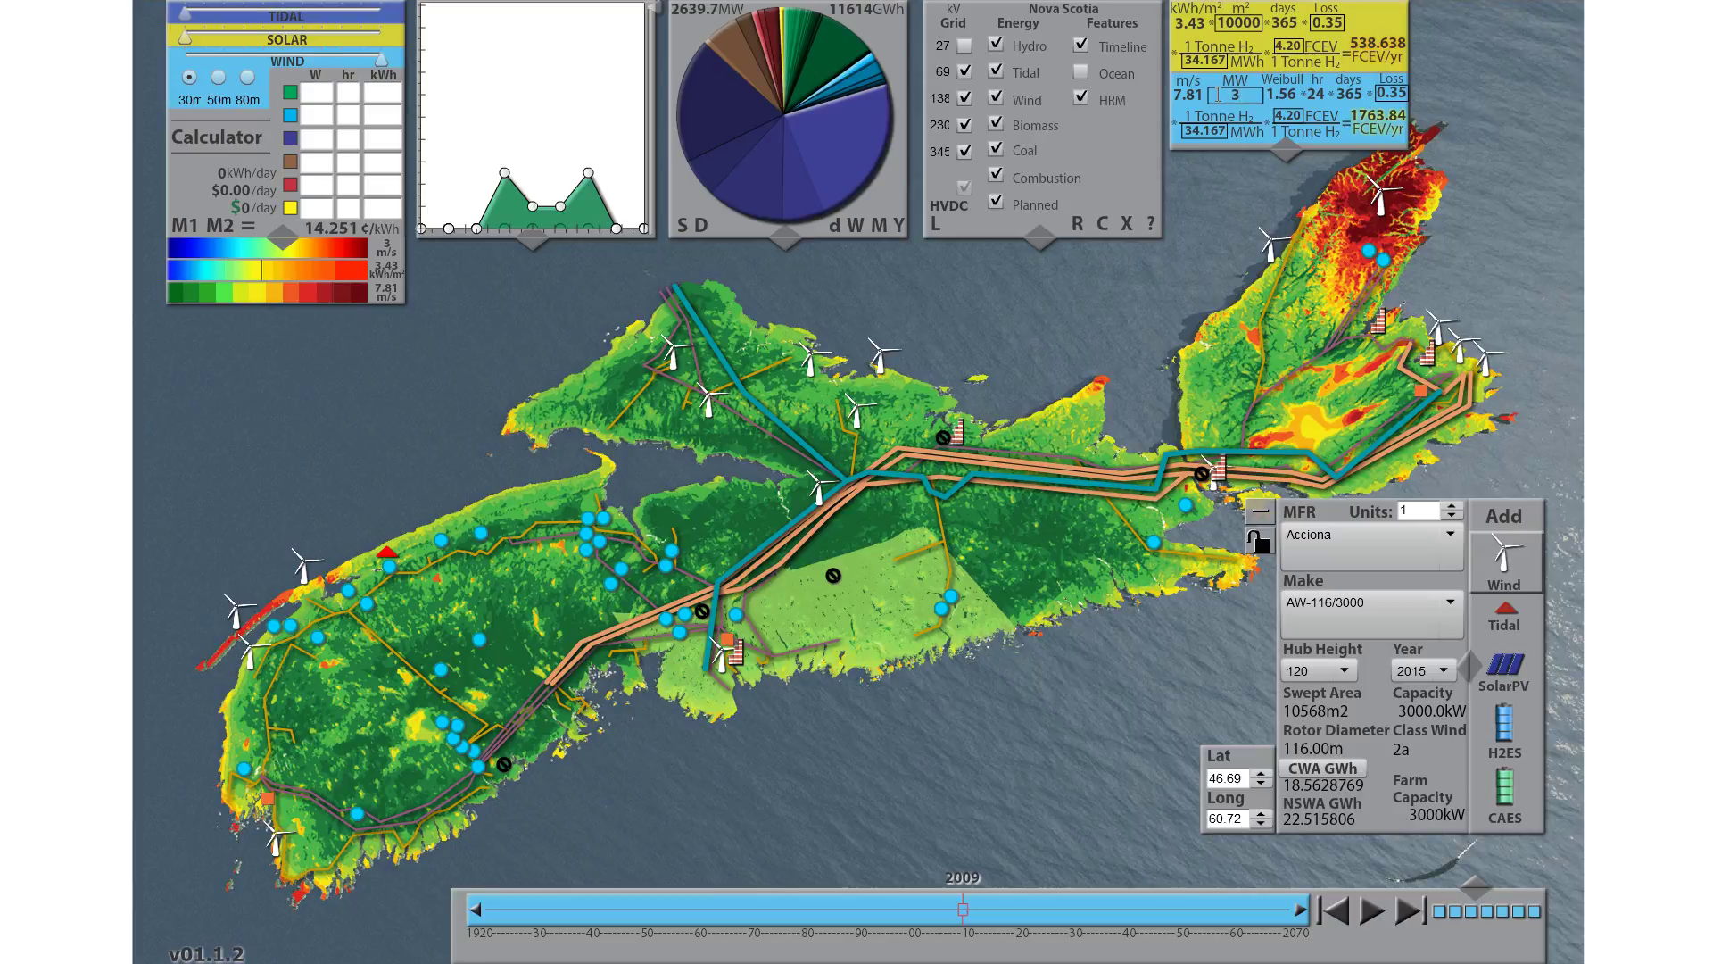
Base wind readings on 80 m, collapse the turbine panel and hide the wind overlay
left_click(248, 79)
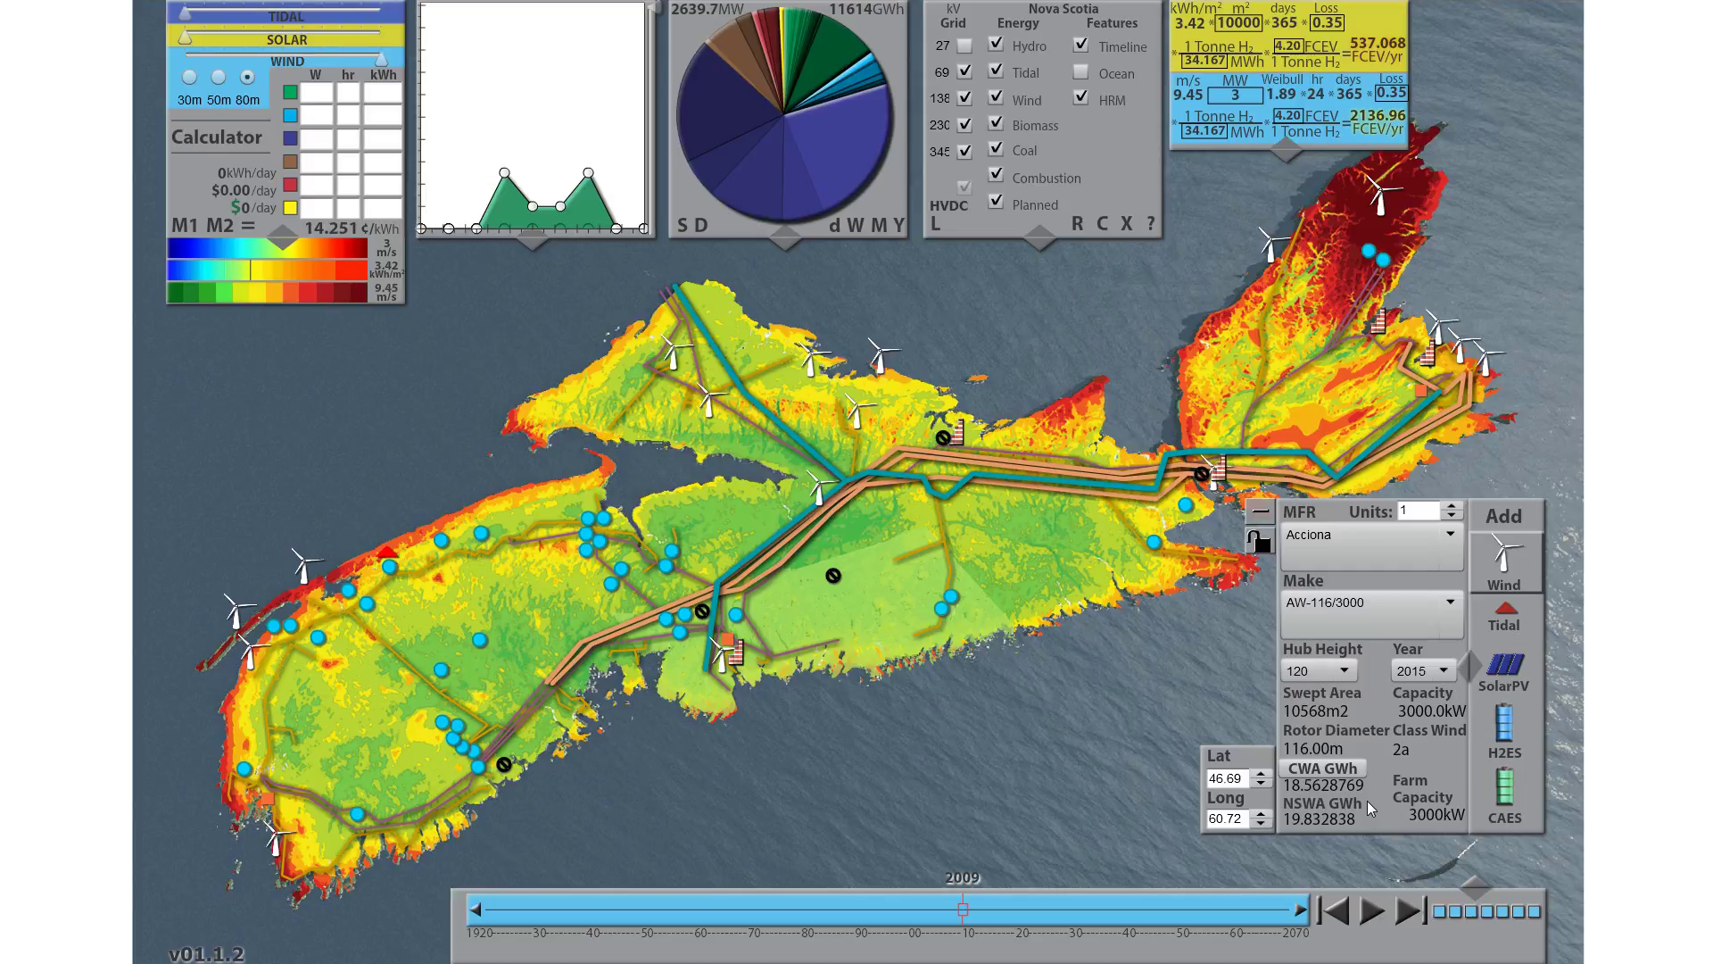
left_click(1259, 515)
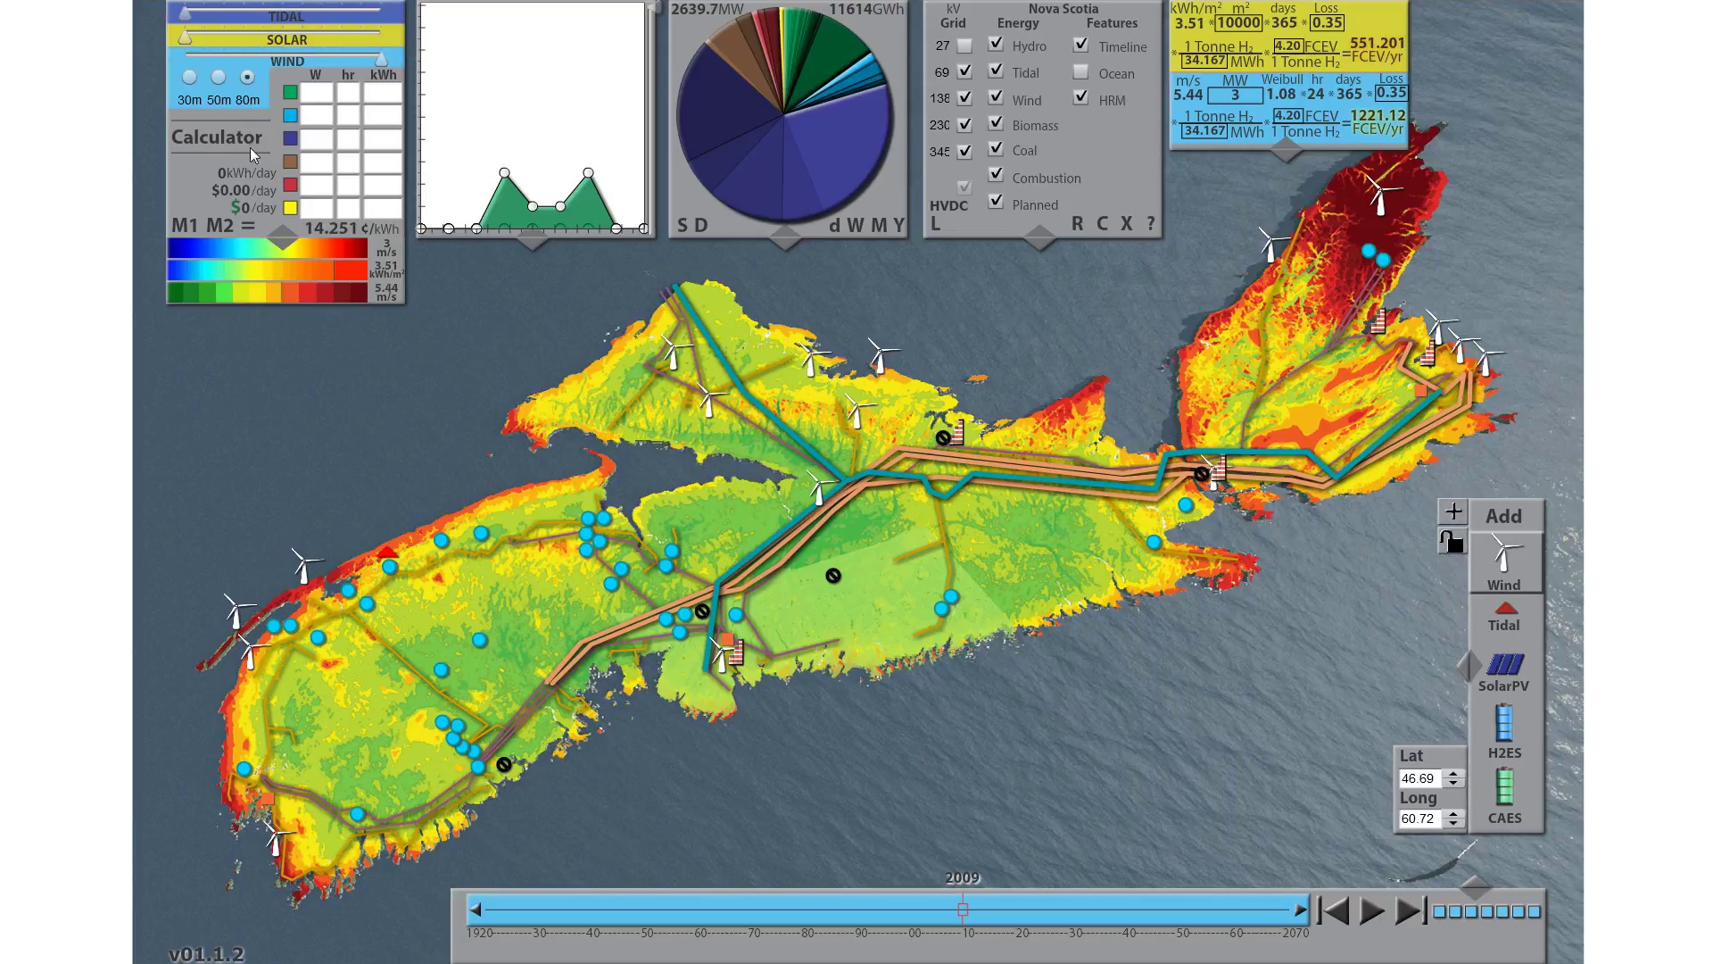
left_click(376, 63)
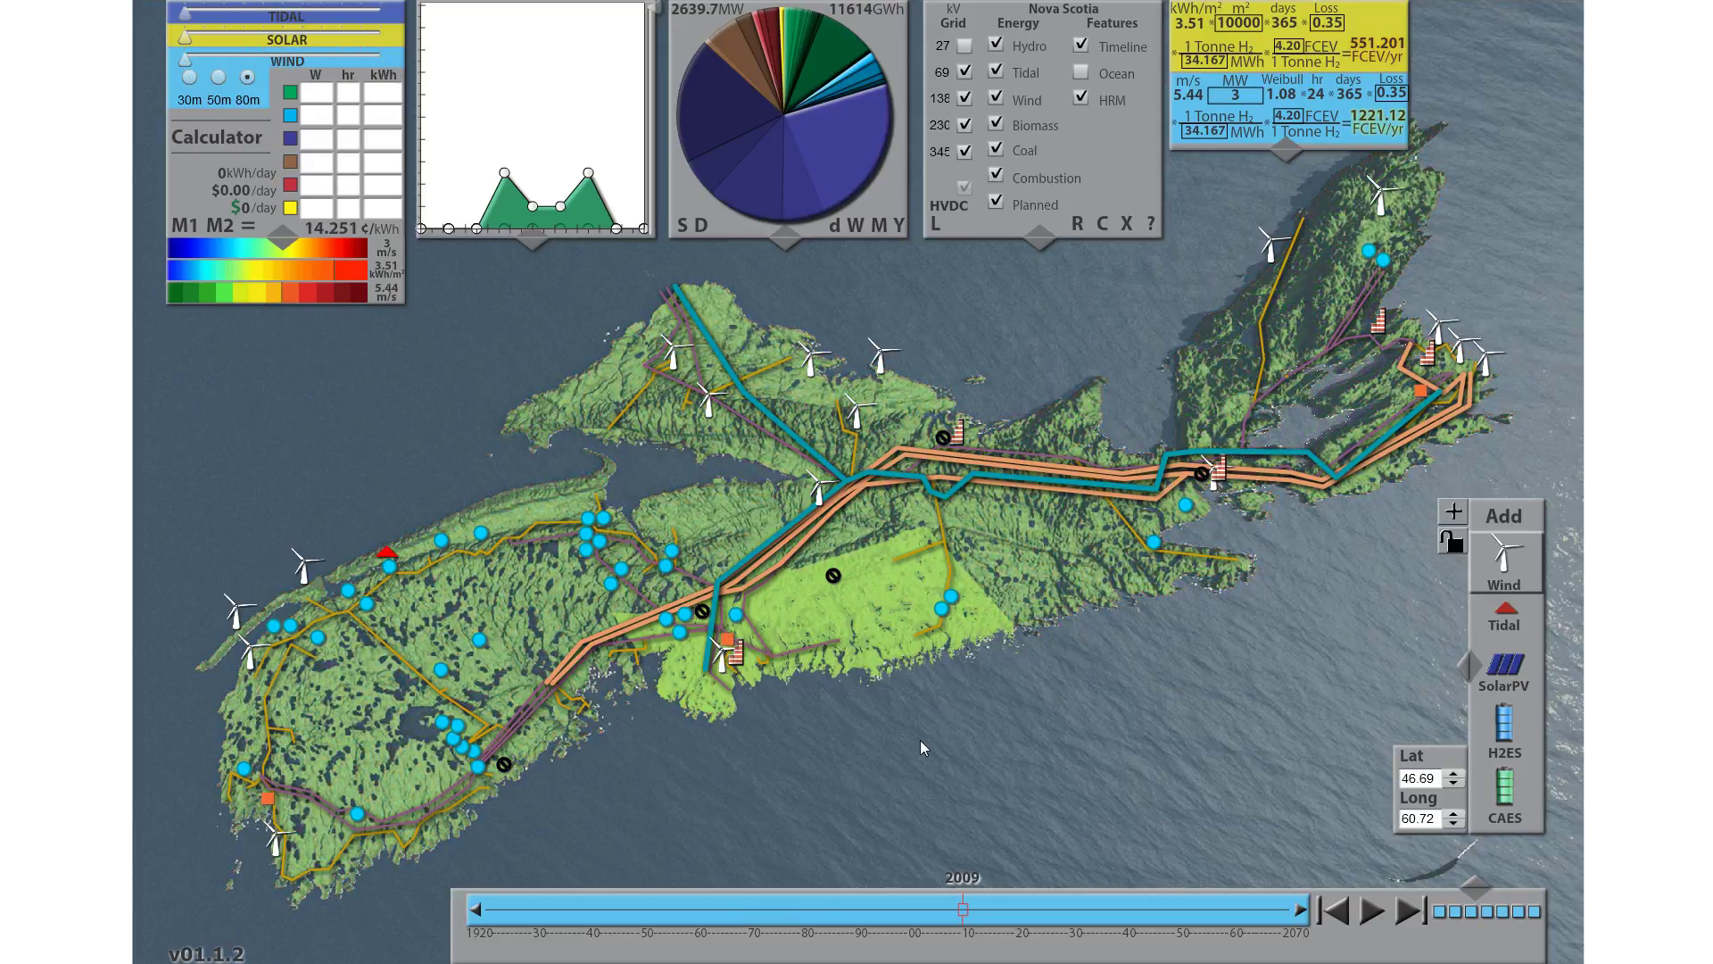
Zoom into the Halifax Regional Municipality to see its roads and local energy totals
left_click(867, 587)
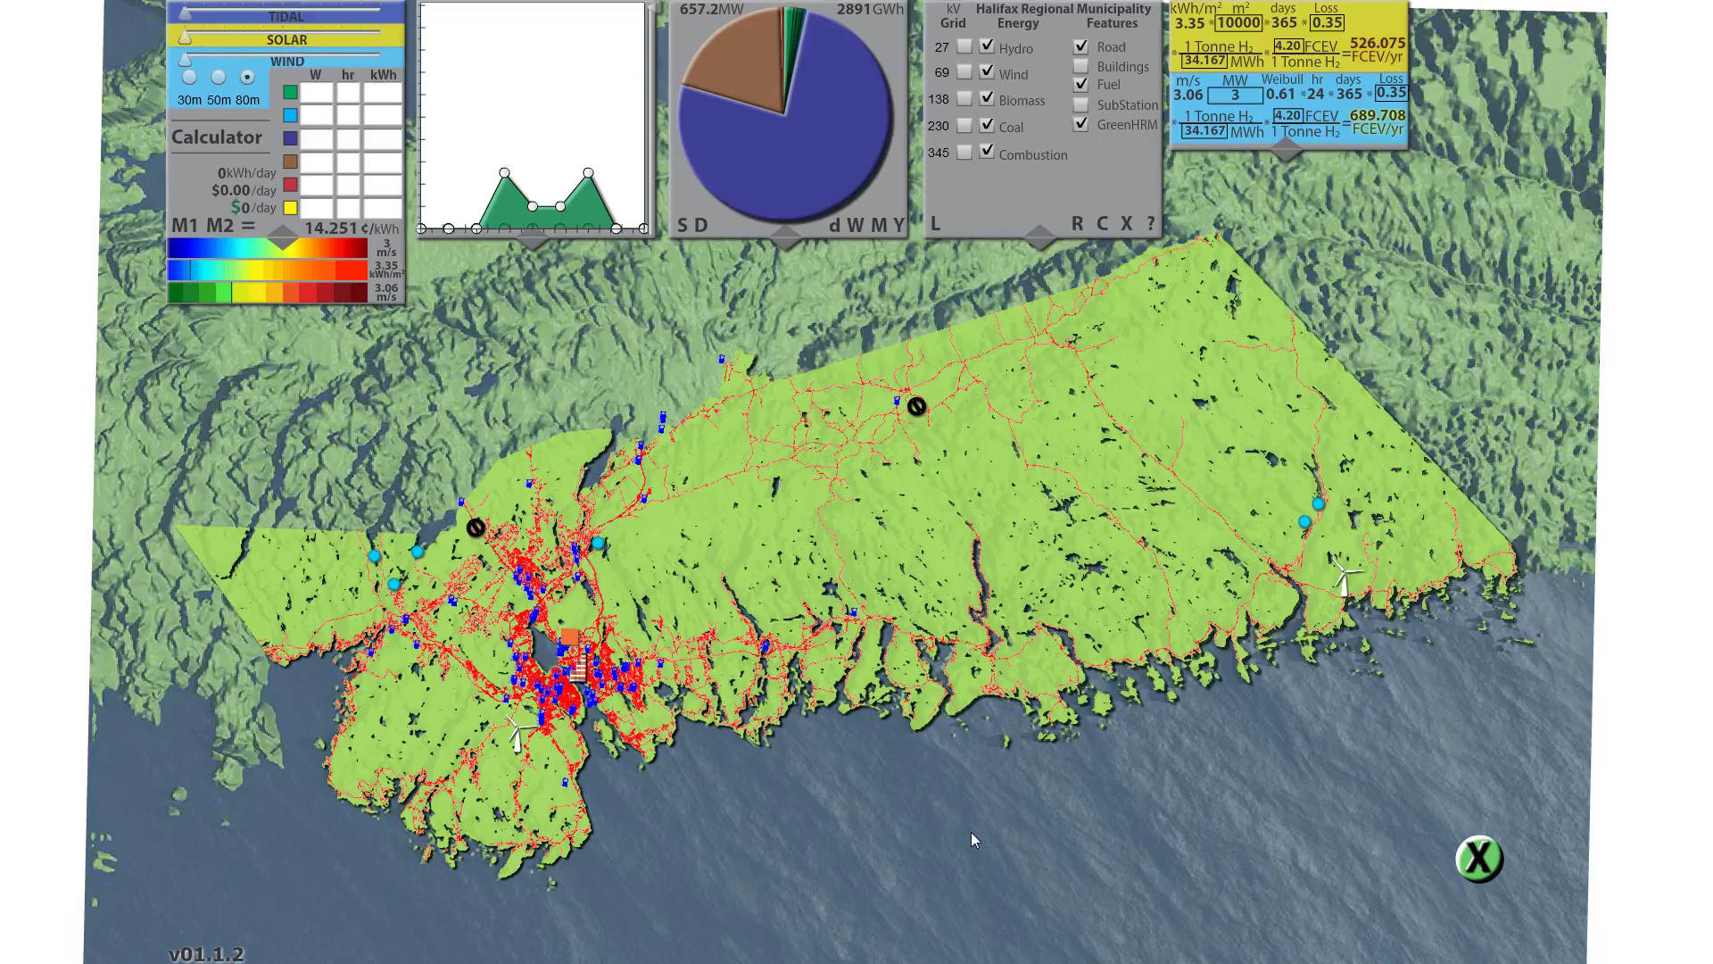
Return to the province map, show the tidal overlay, and zoom into the Minas Basin and Passage
left_click(1479, 860)
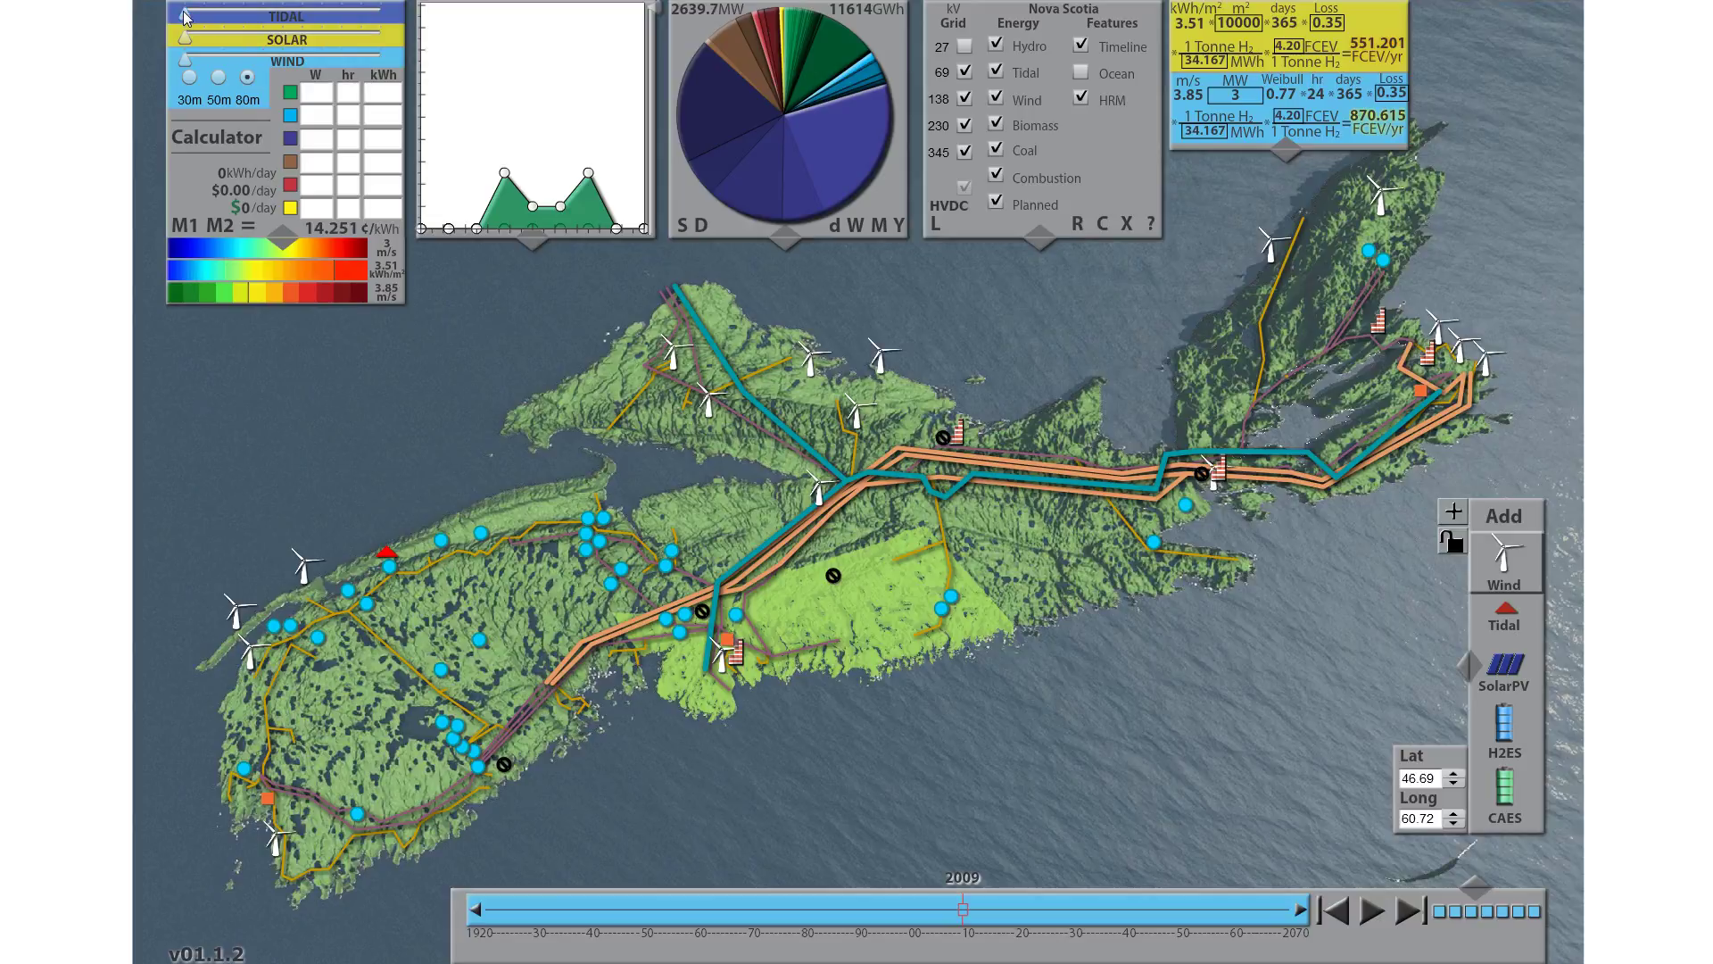
left_click_drag(184, 15, 382, 16)
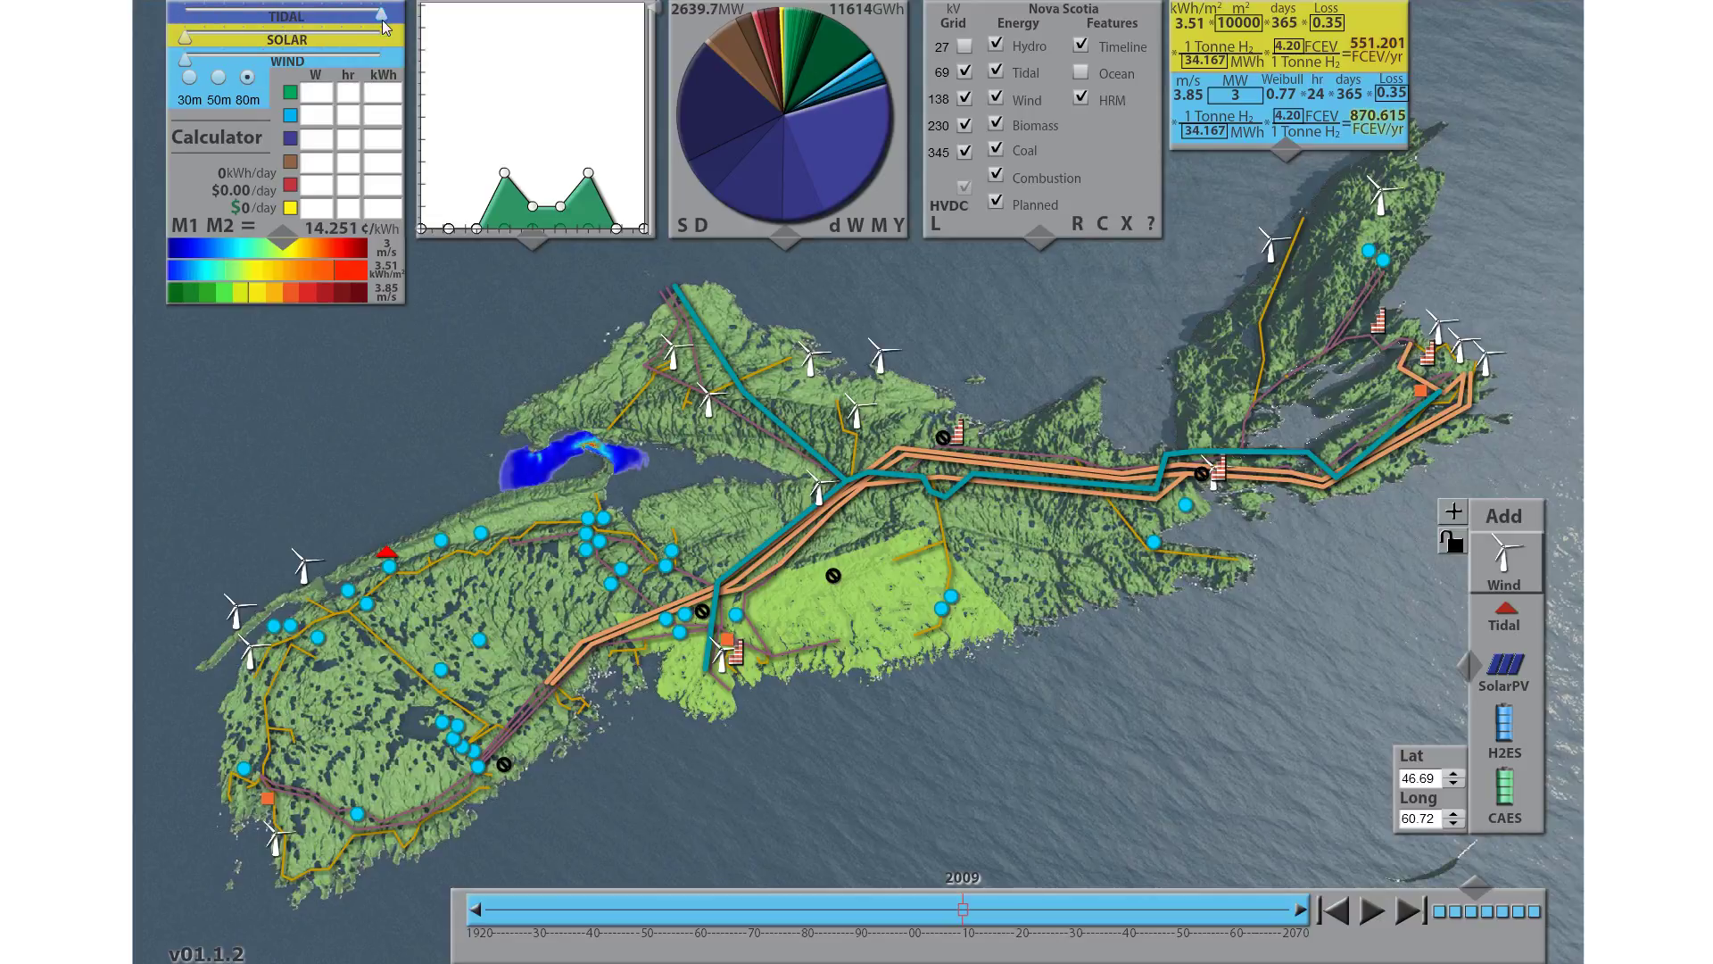
left_click(584, 453)
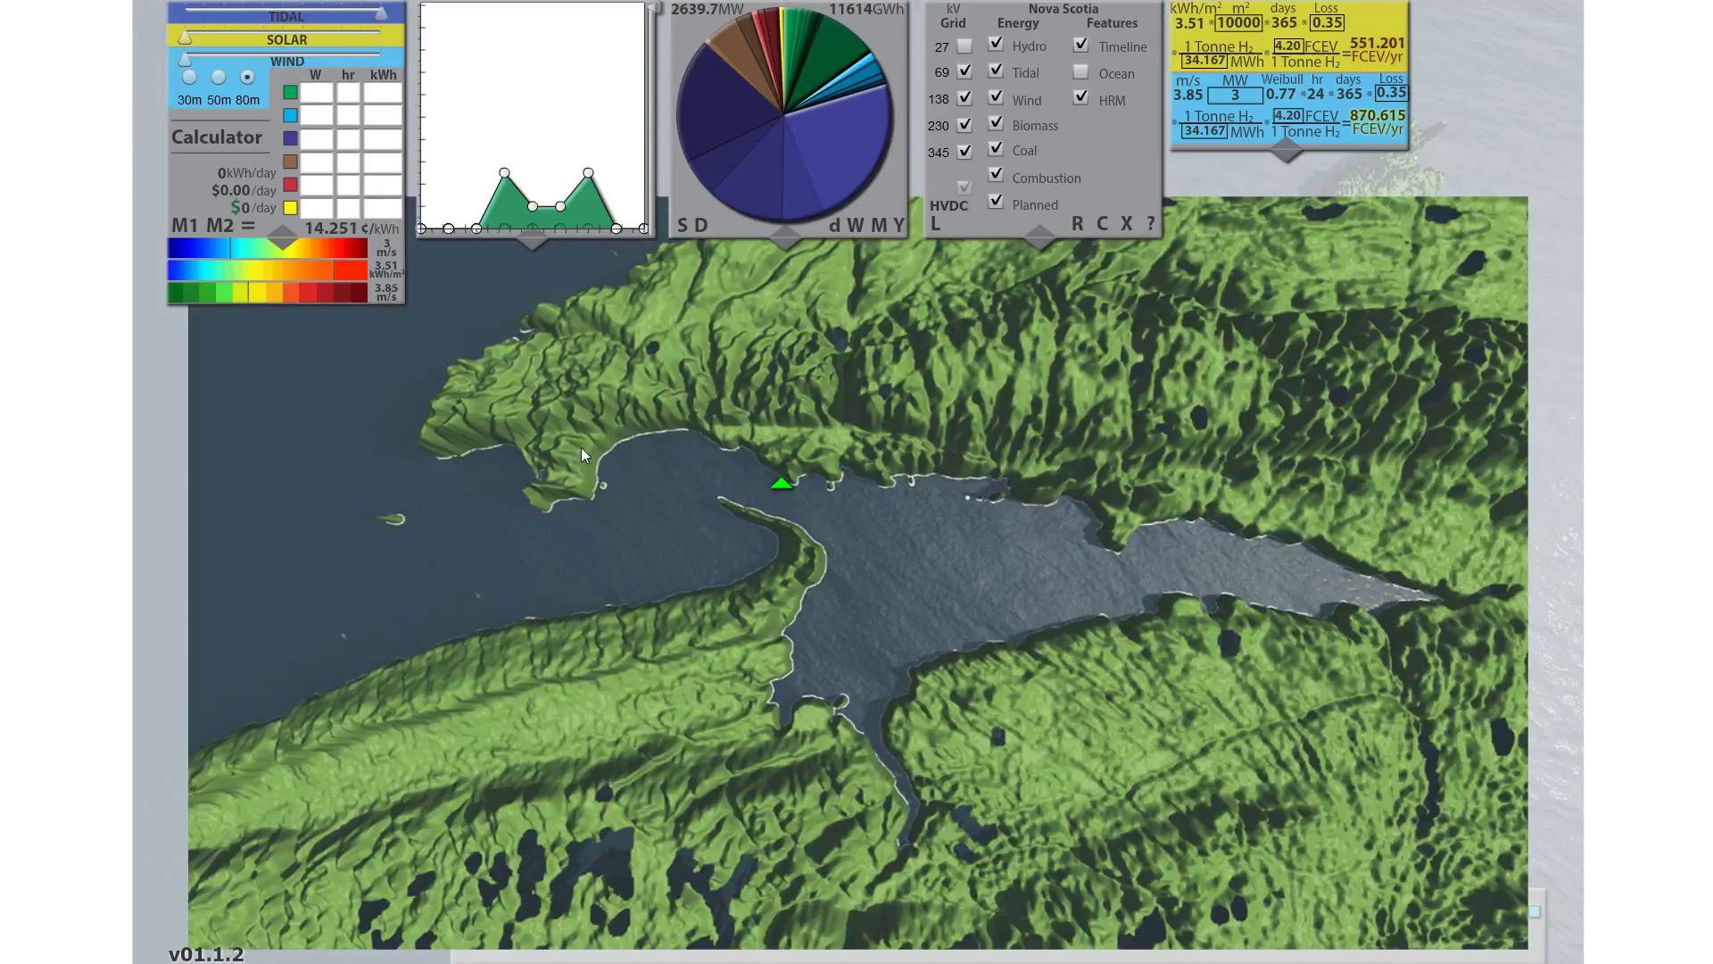
left_click(853, 523)
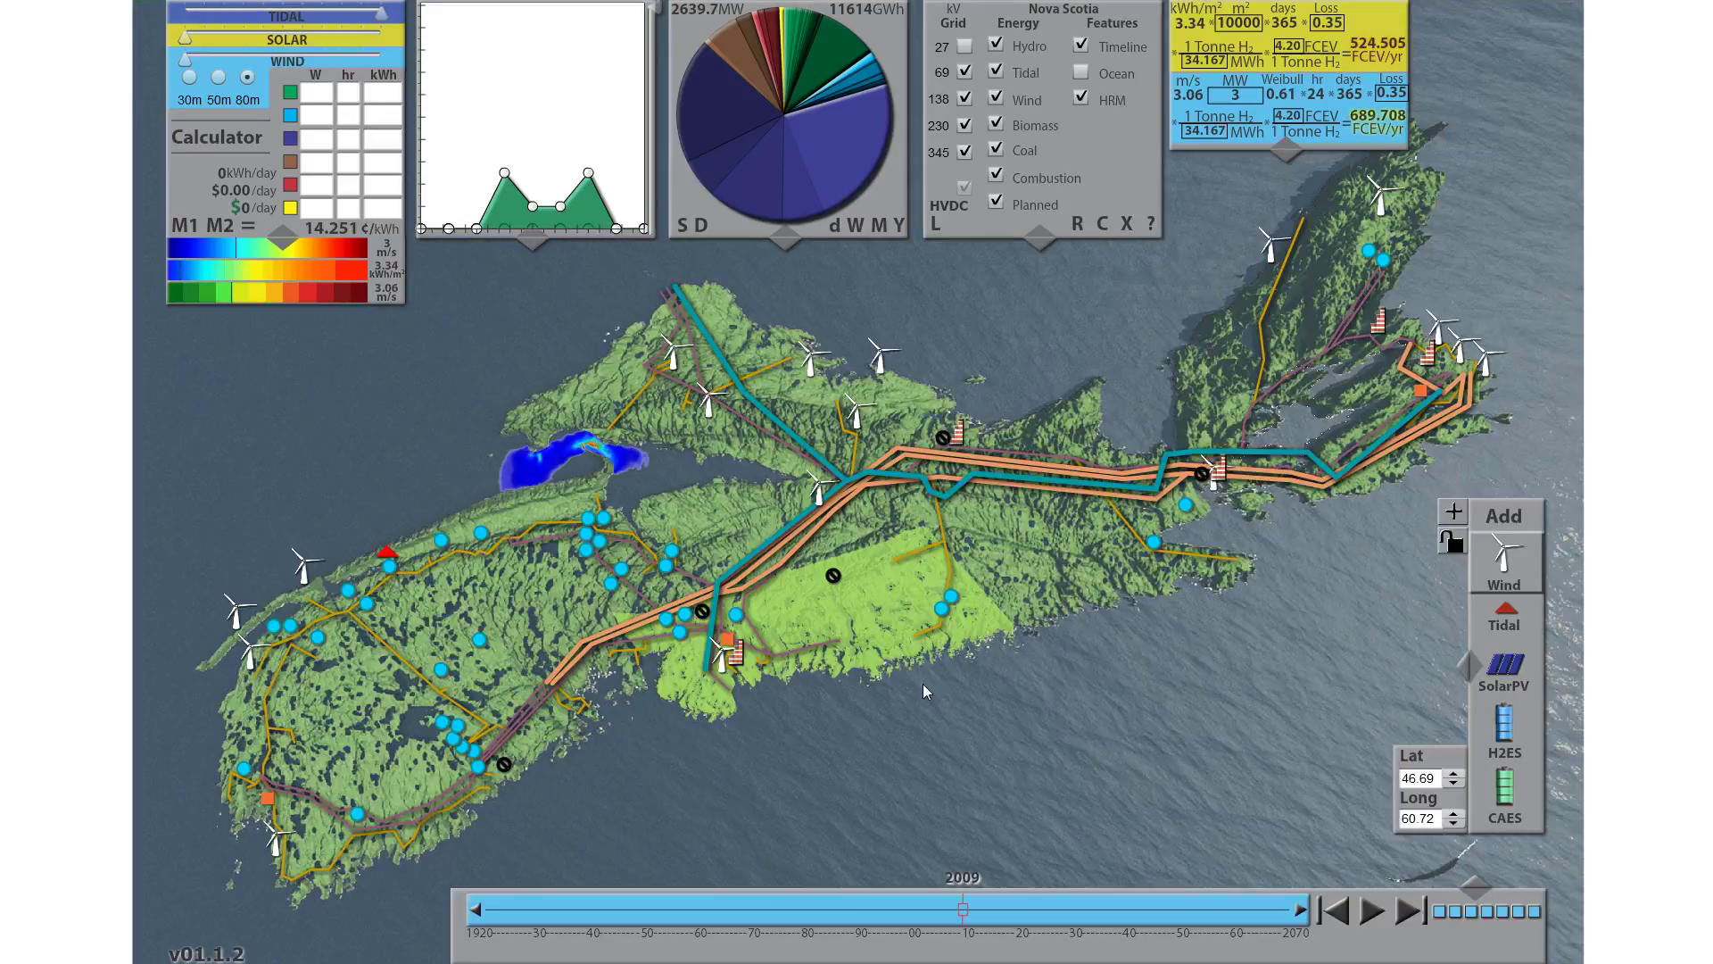
Hide the tidal overlay and filter sources to wind, biomass and combustion only (469.2 MW)
left_click_drag(373, 14, 136, 13)
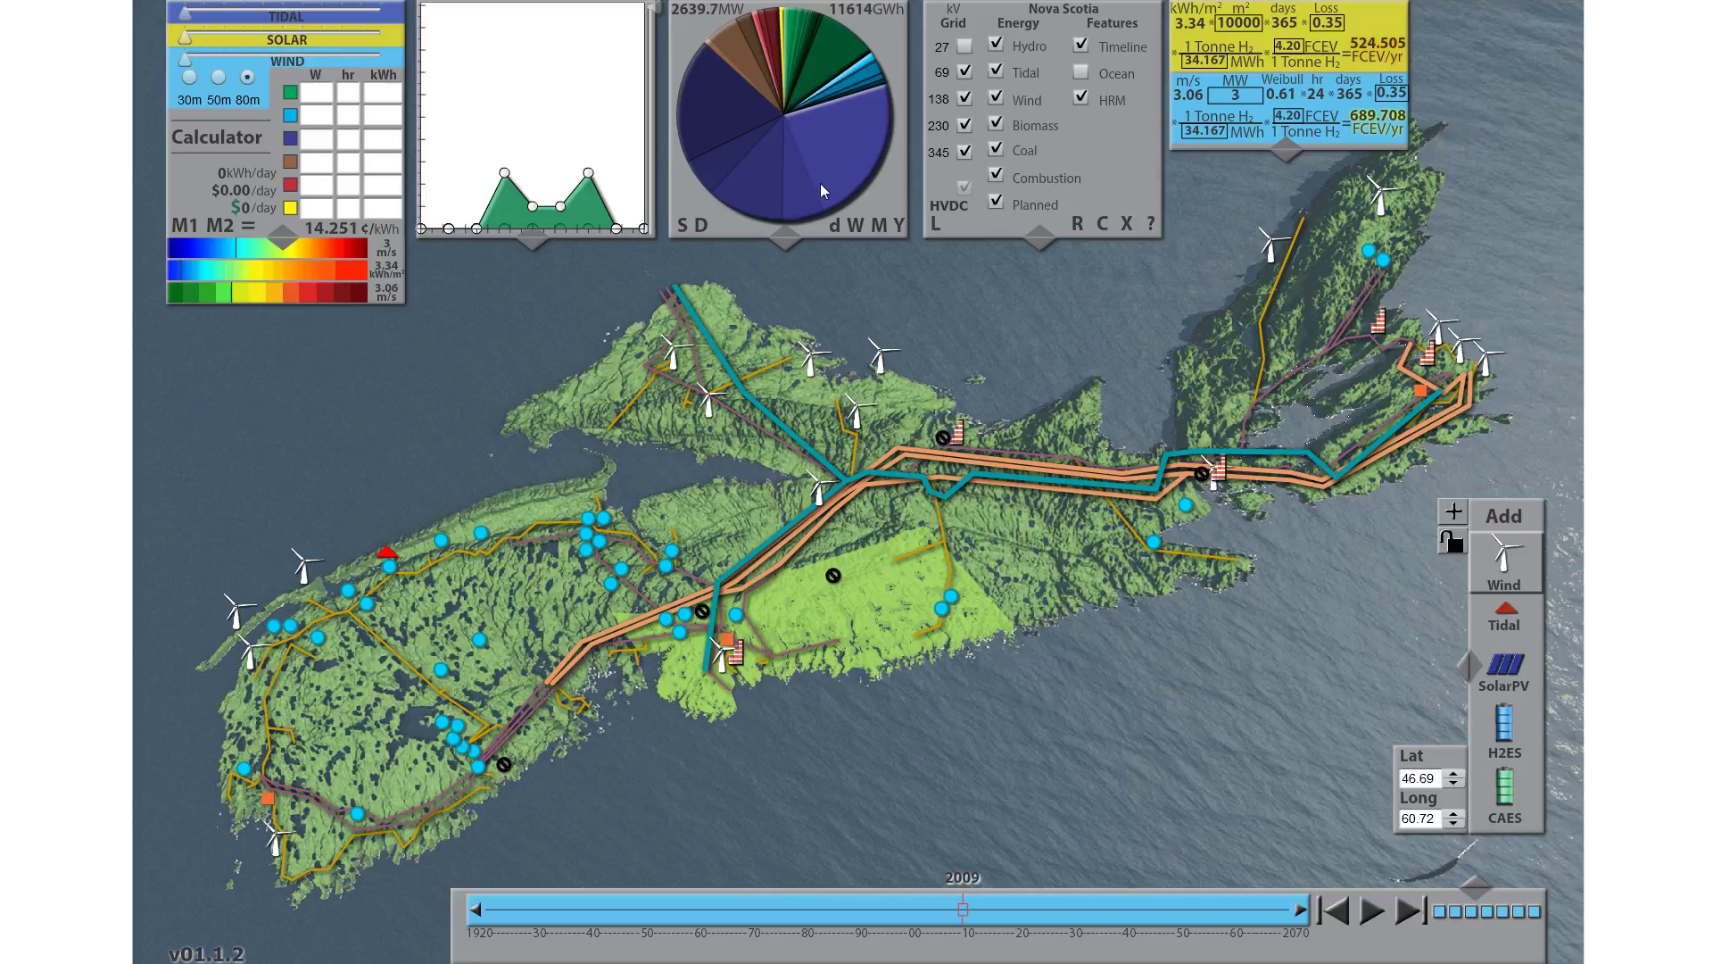
left_click(997, 47)
left_click(996, 73)
left_click(997, 100)
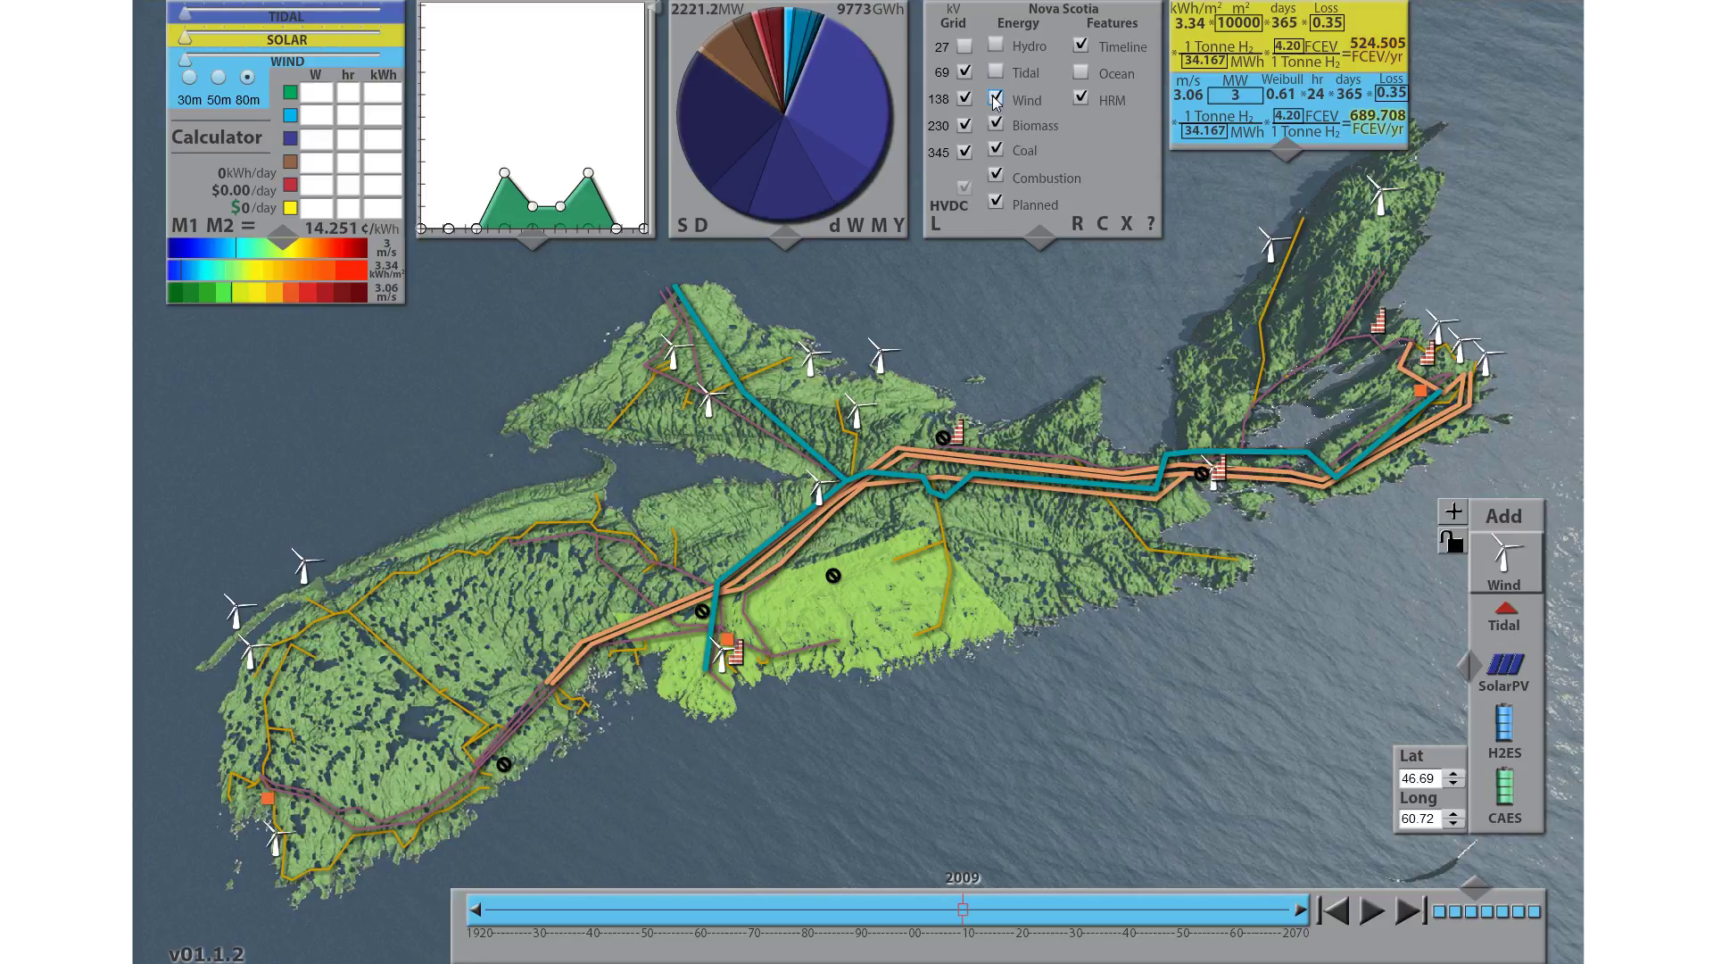
left_click(996, 152)
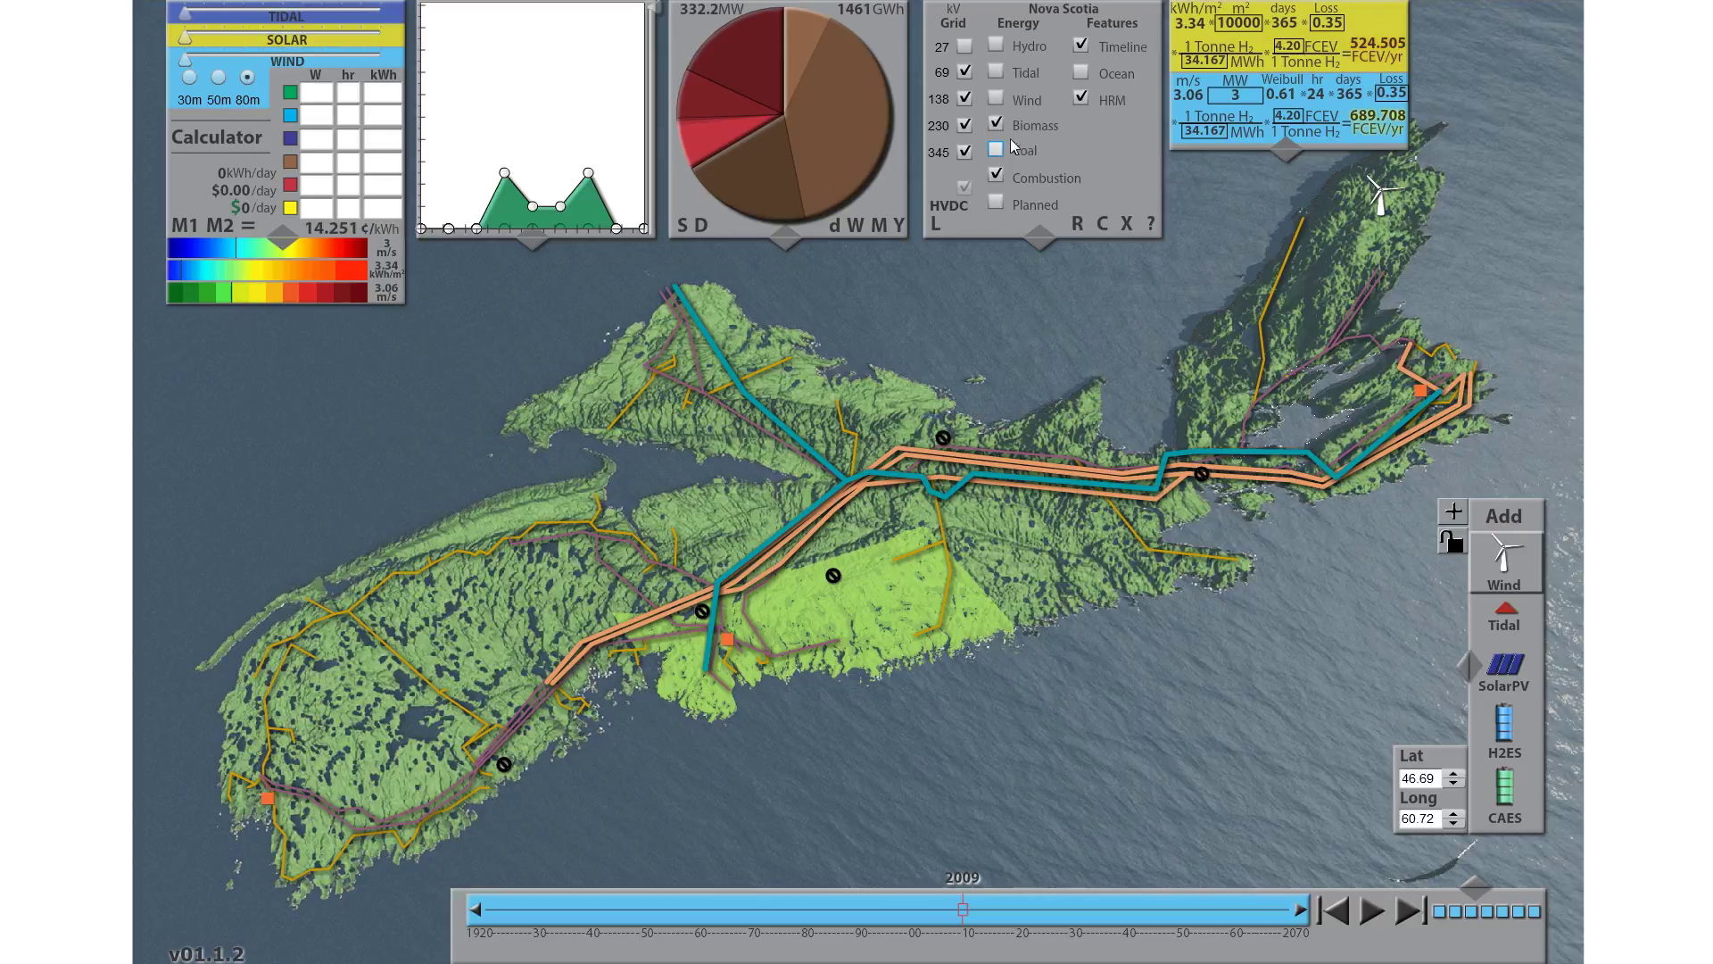
left_click(999, 100)
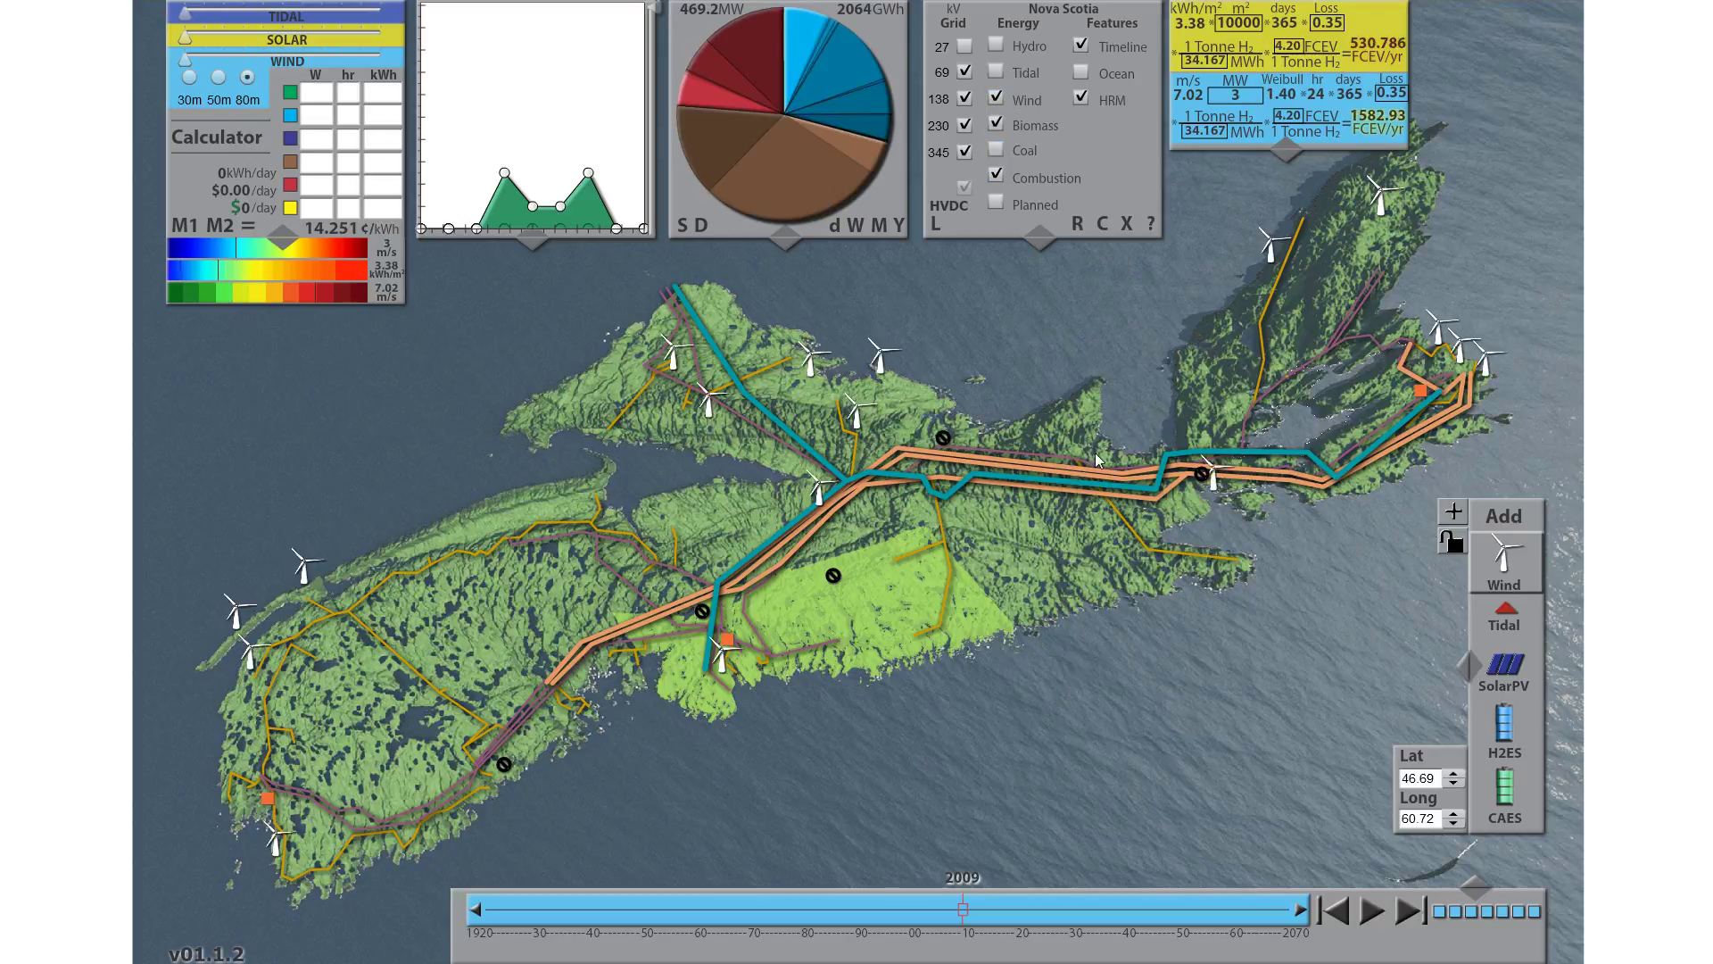
Include planned projects and set the timeline to 2012 (677.7 MW, 2982 GWh)
left_click(997, 203)
mouse_move(953, 909)
left_mouse_down()
mouse_move(903, 911)
mouse_move(1010, 910)
mouse_move(980, 910)
left_mouse_up()
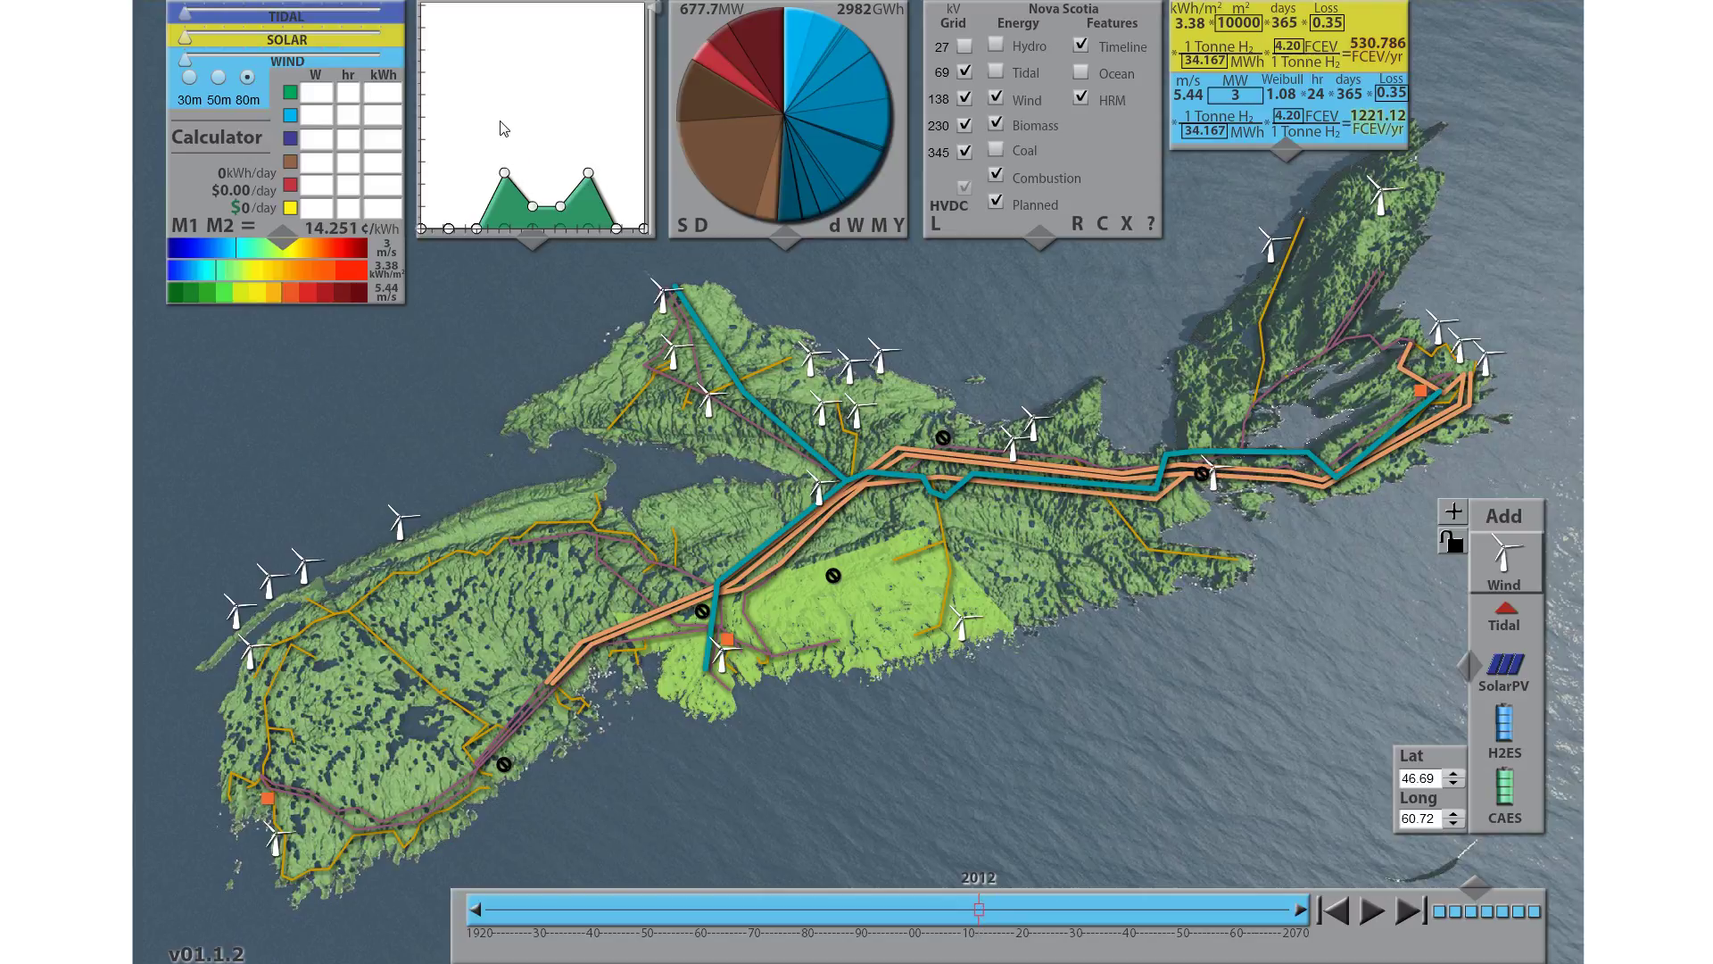
Flatten the daily load profile's left peak and recalculate the green row to 38.2 W over 24 hr
left_click(292, 93)
left_click_drag(504, 173, 588, 195)
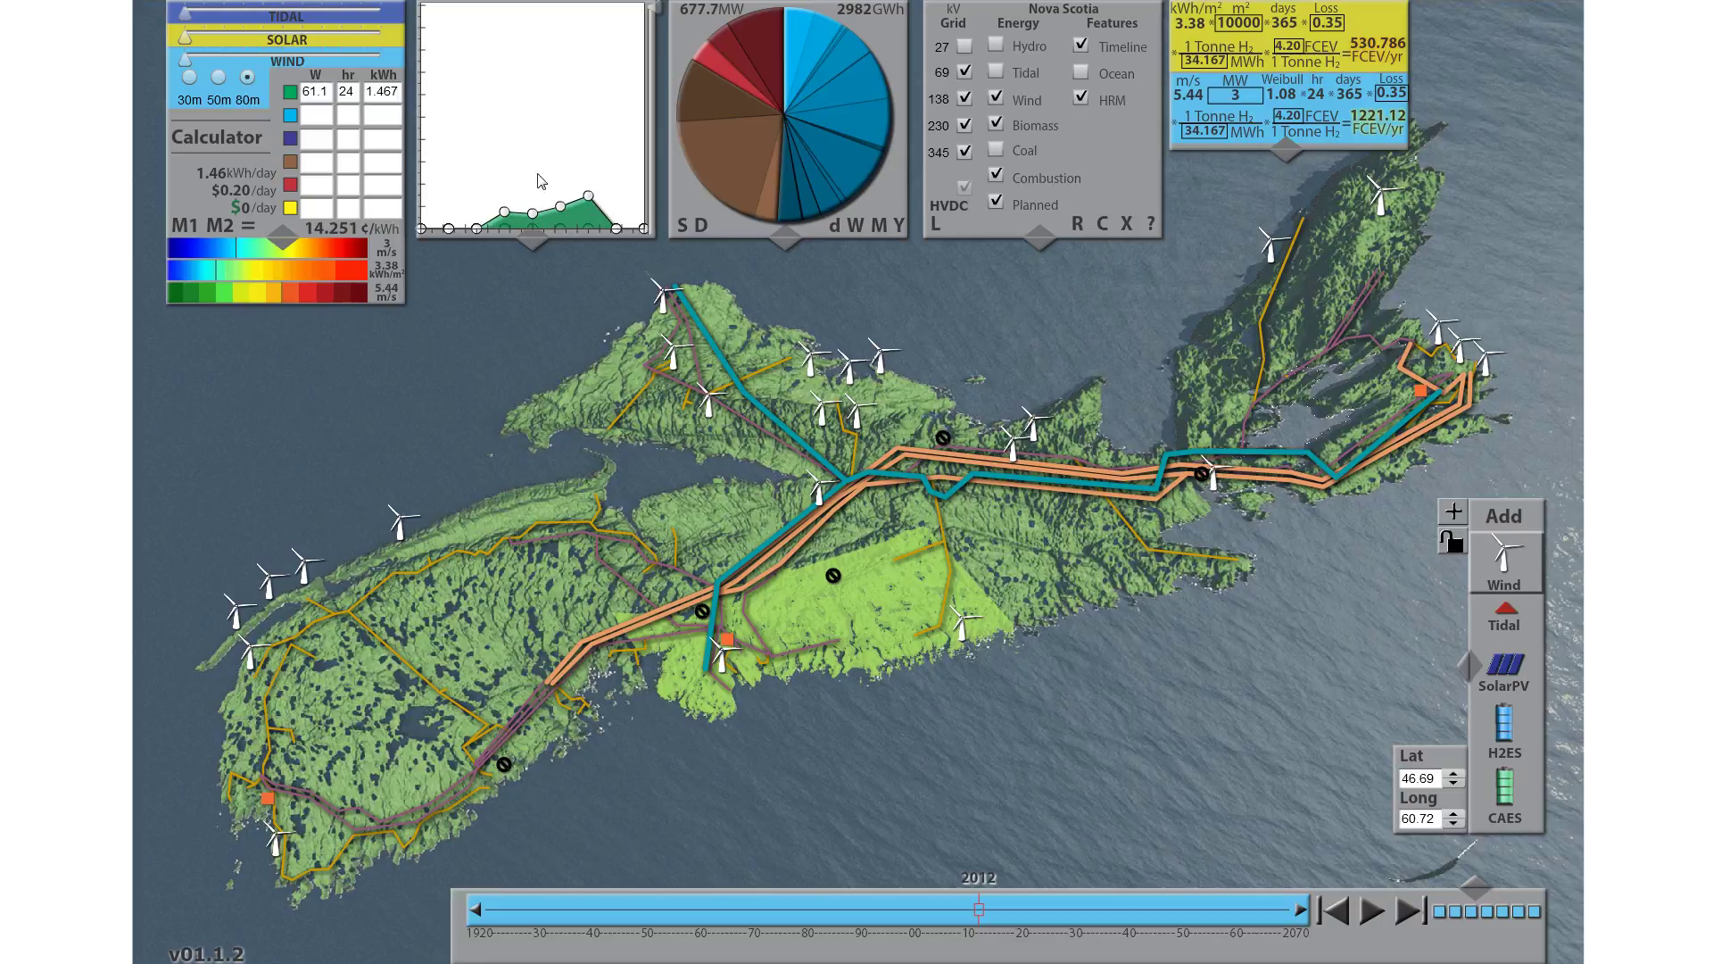
left_click(290, 93)
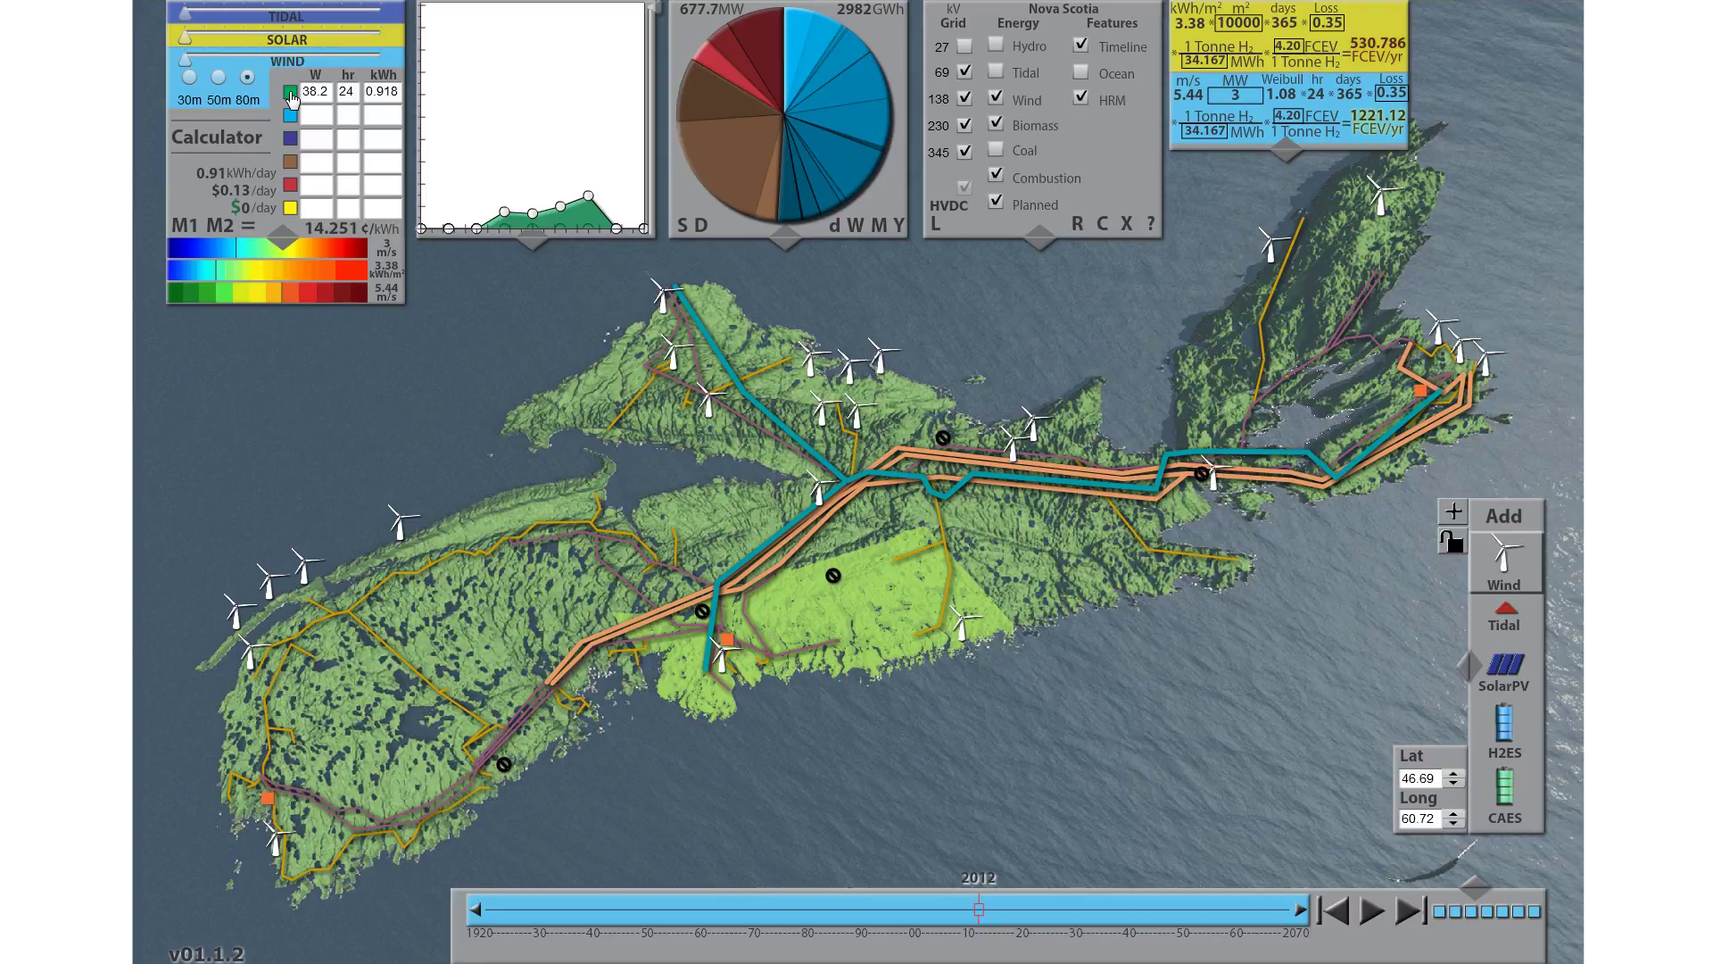